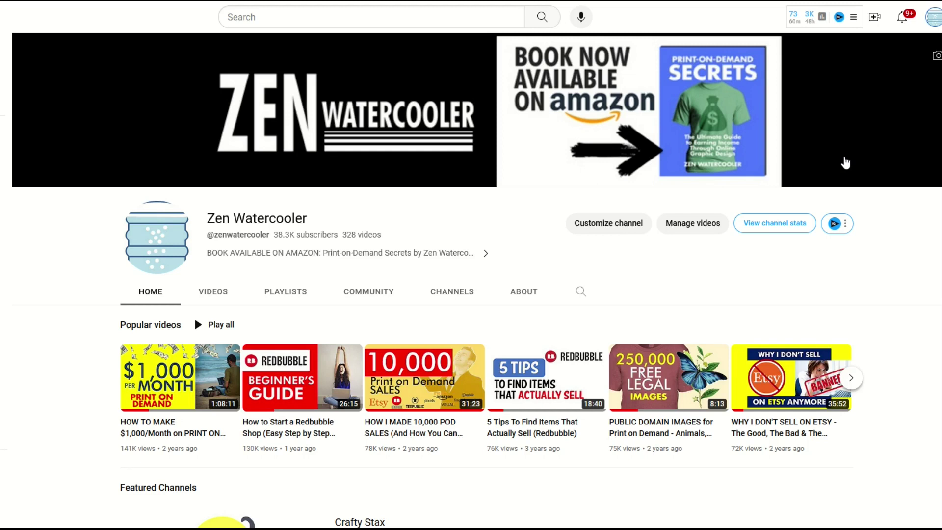
Step: Scroll the Chrome Web Store page down and back up to view the Photopea listing
scroll(795, 181, "down", 5)
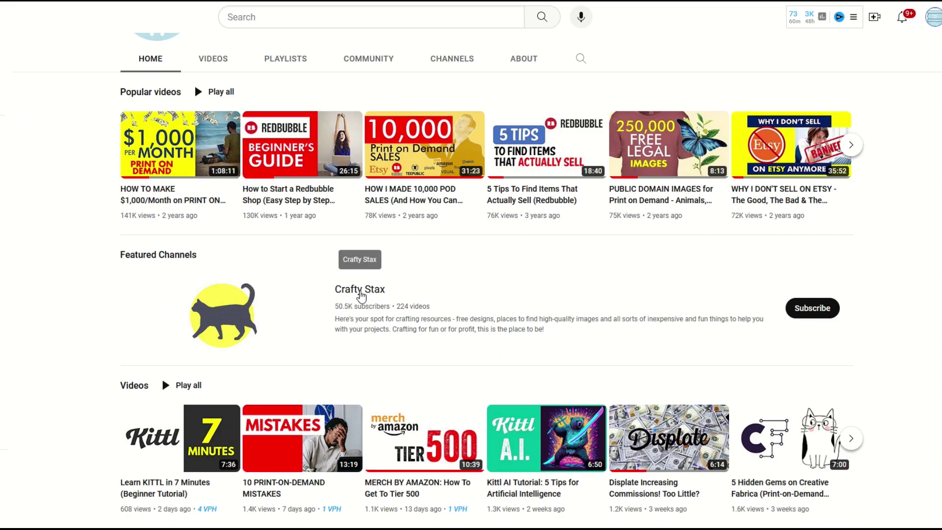
scroll(361, 294, "up", 5)
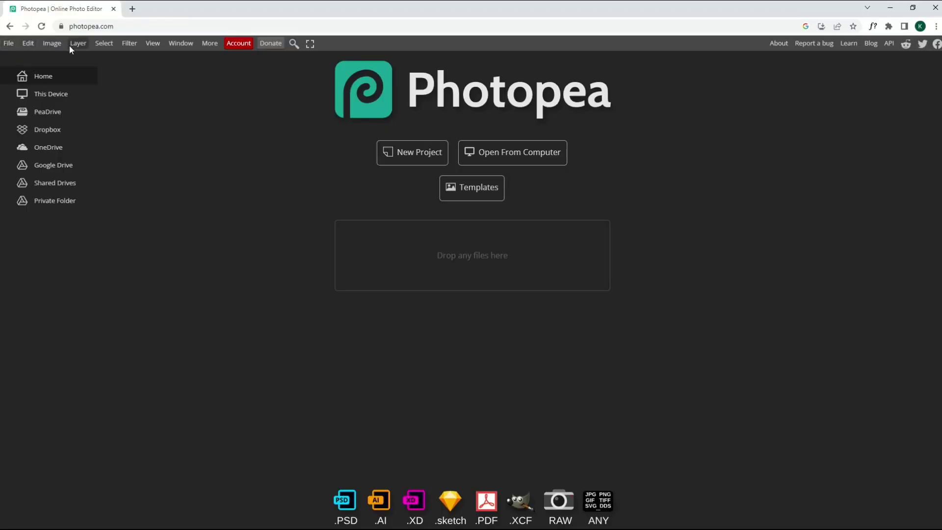
left_click(48, 44)
left_click(104, 44)
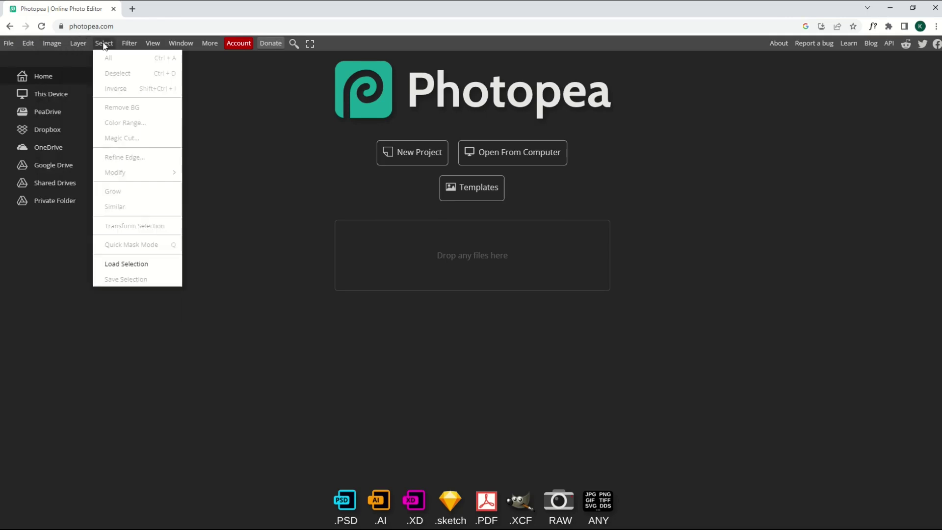
left_click(129, 43)
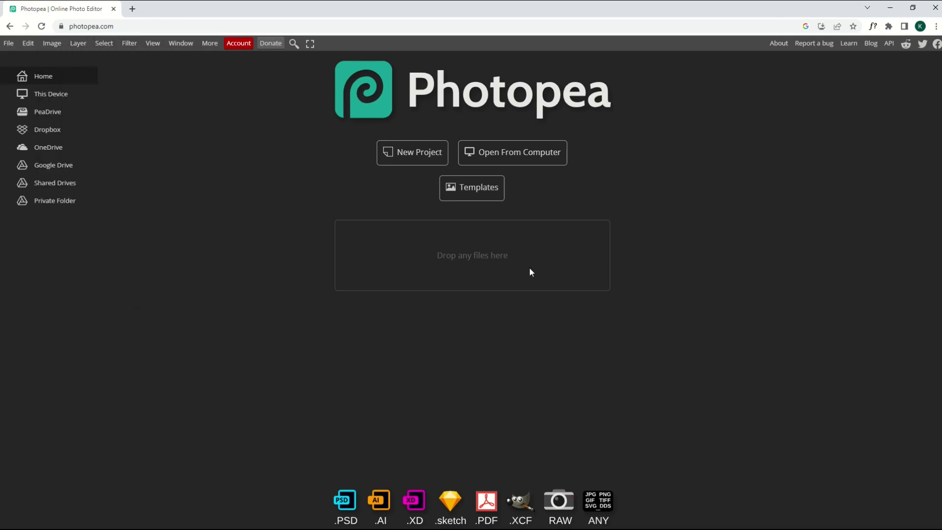
left_click(8, 43)
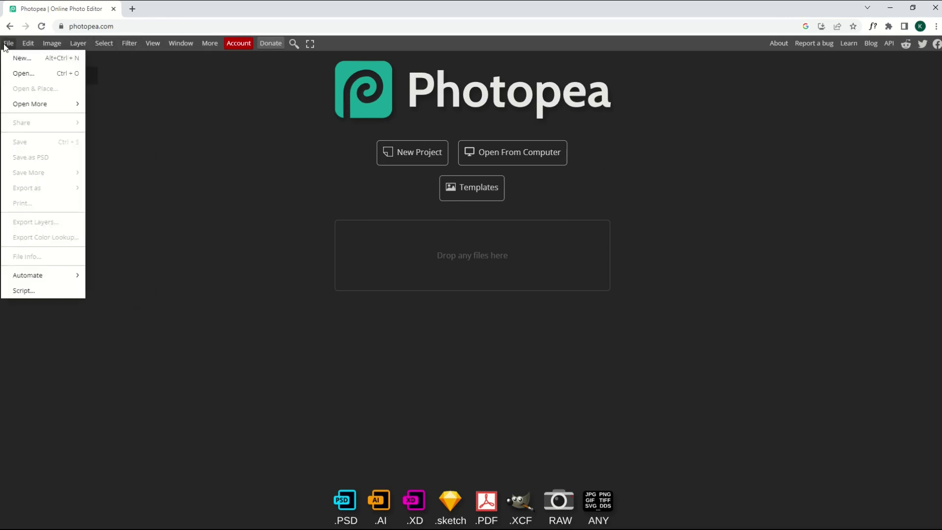
mouse_move(28, 43)
left_click(263, 147)
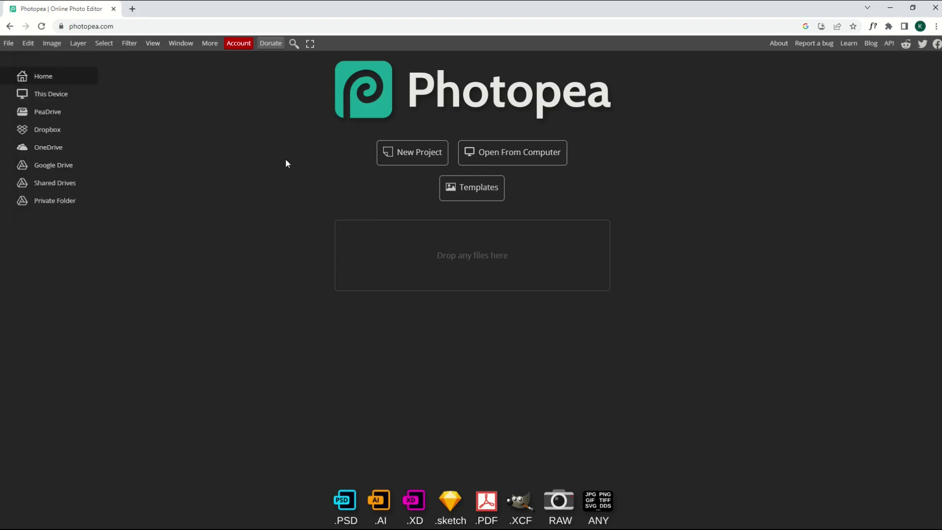
left_click(474, 190)
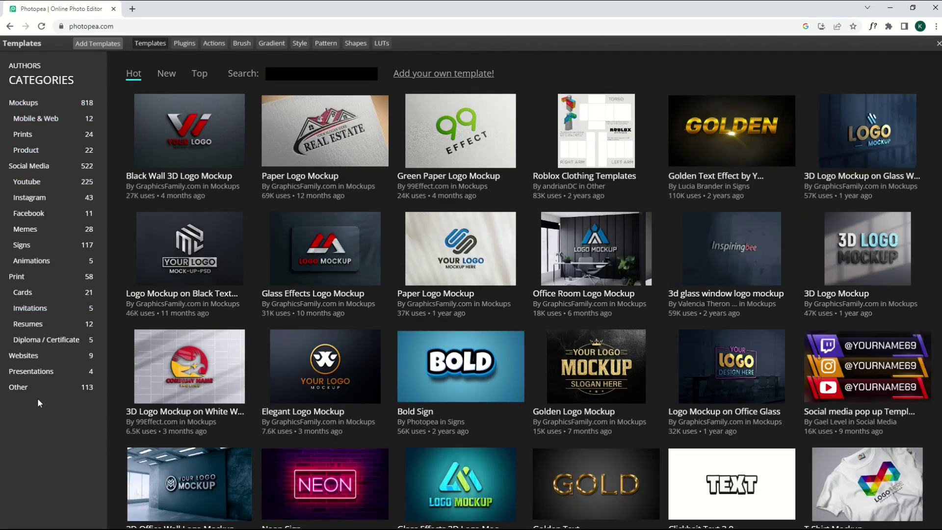
left_click(24, 217)
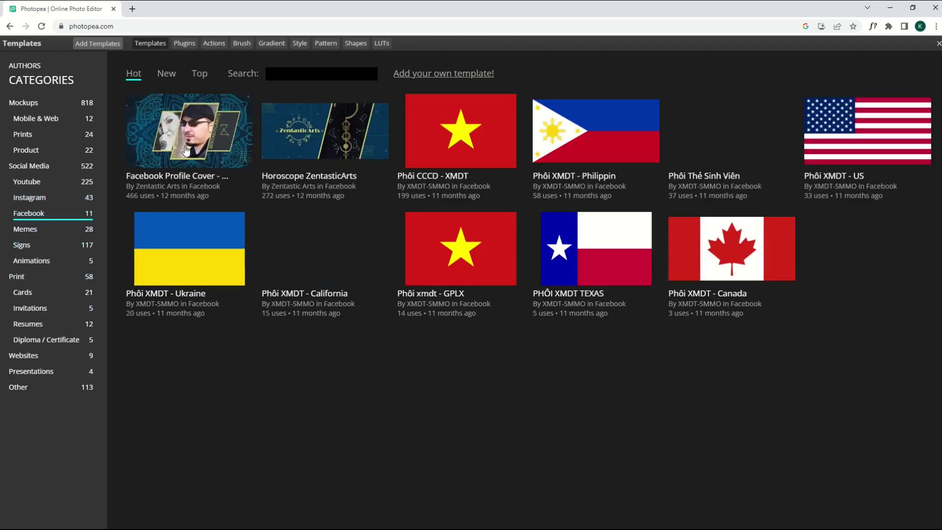
left_click(30, 309)
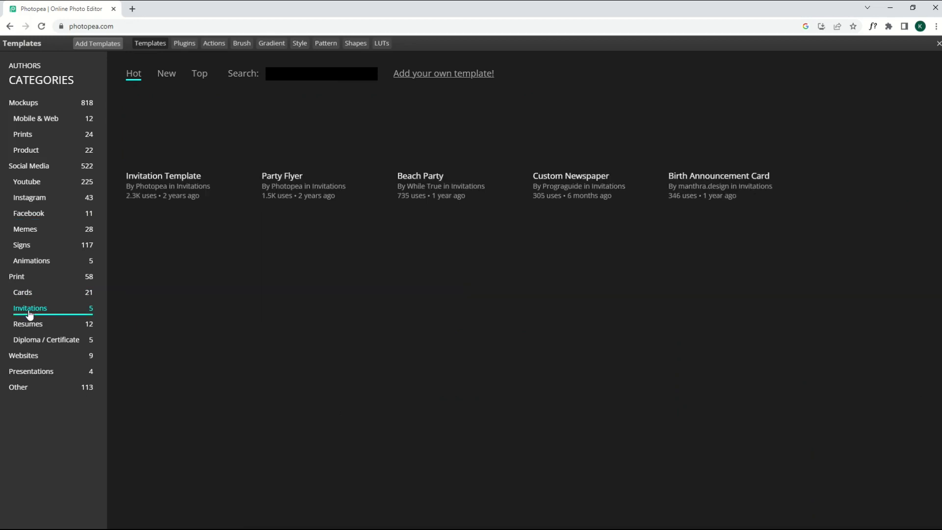
left_click(24, 231)
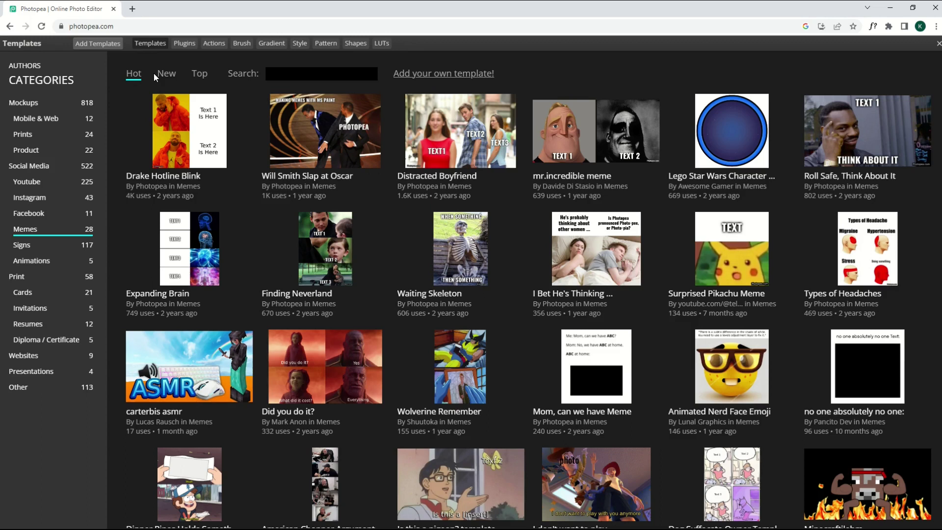
left_click(938, 46)
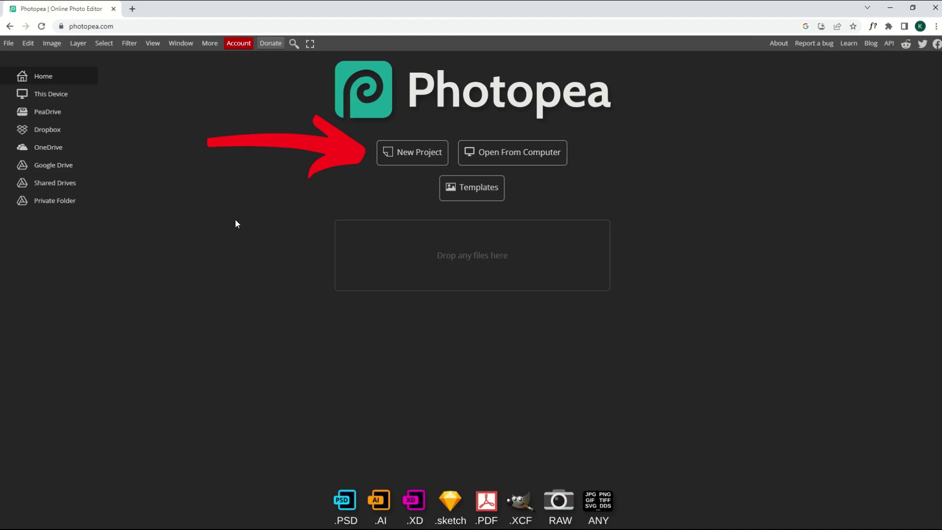
Step: Create a Print project of 4500 × 5400 px at 300 DPI with a transparent background
left_click(396, 160)
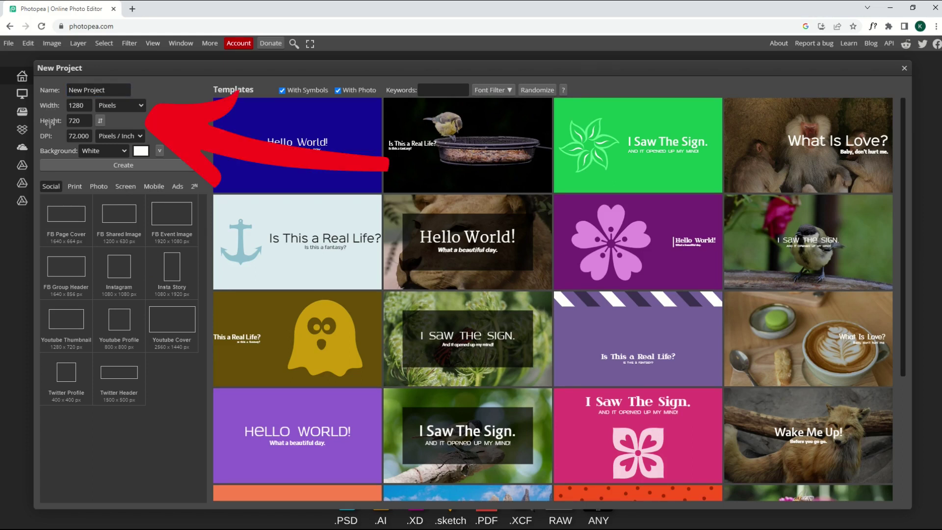
left_click(74, 186)
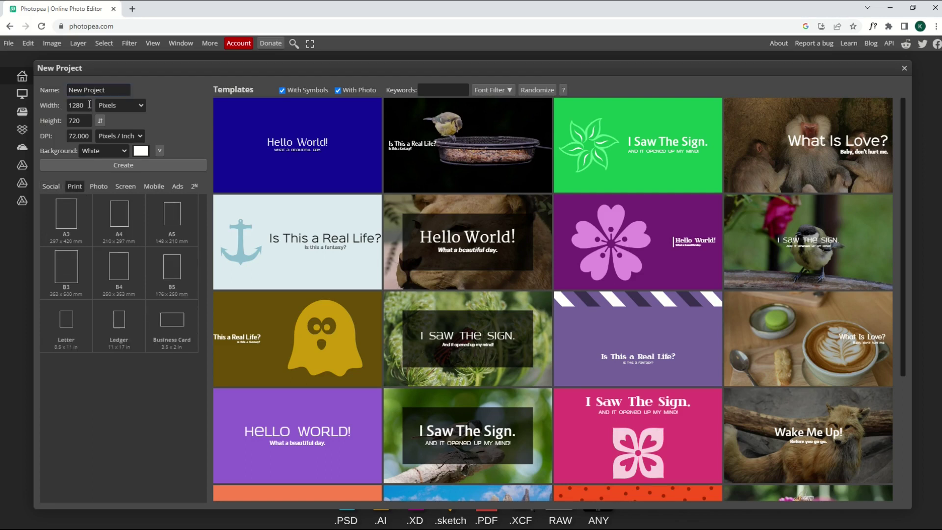
double_click(79, 105)
type("4500")
key("Tab")
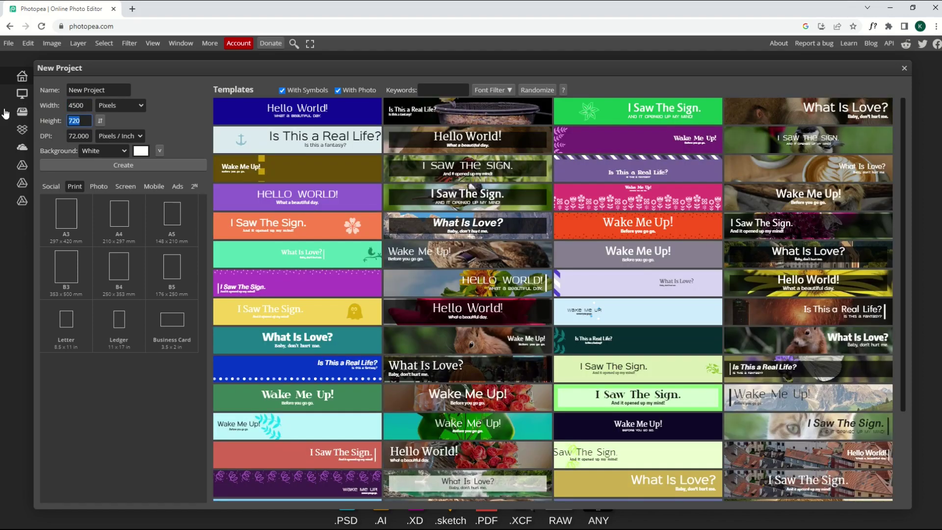
type("5400")
left_click(72, 136)
key("ctrl+a")
type("300")
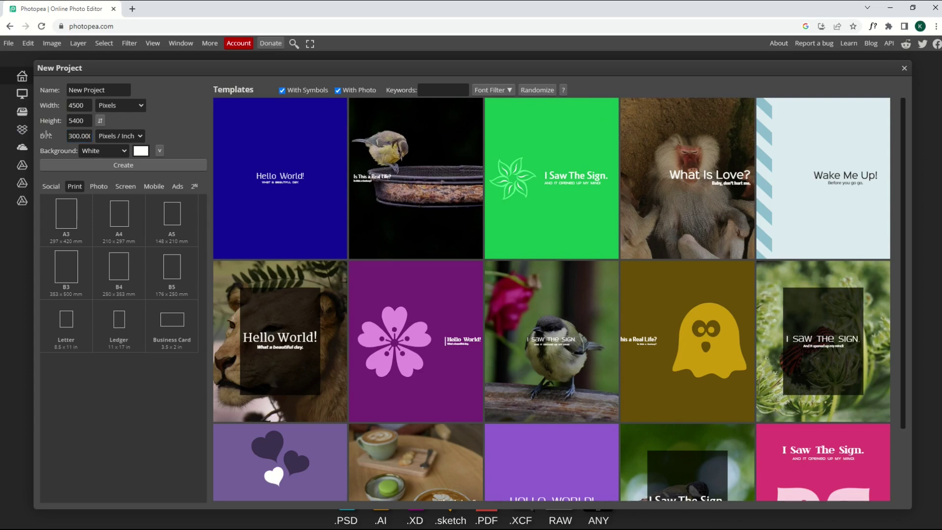
left_click(124, 154)
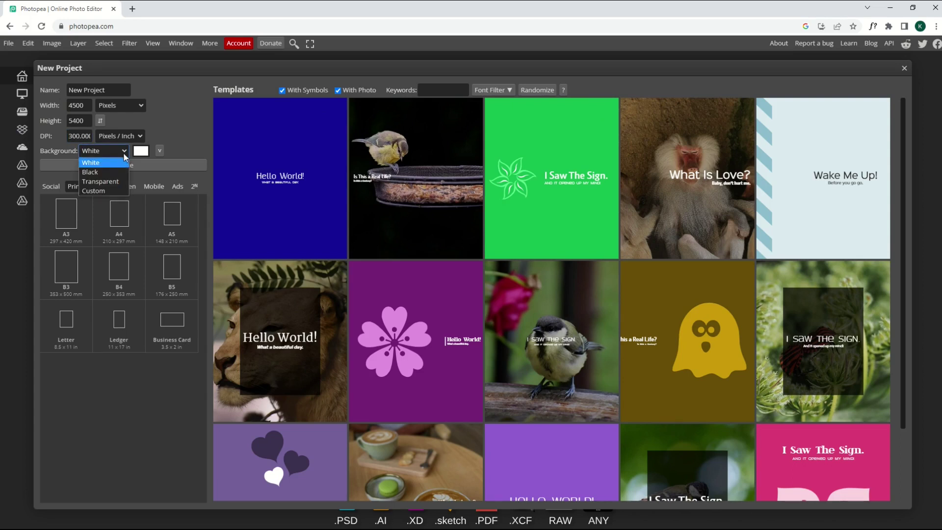
left_click(95, 181)
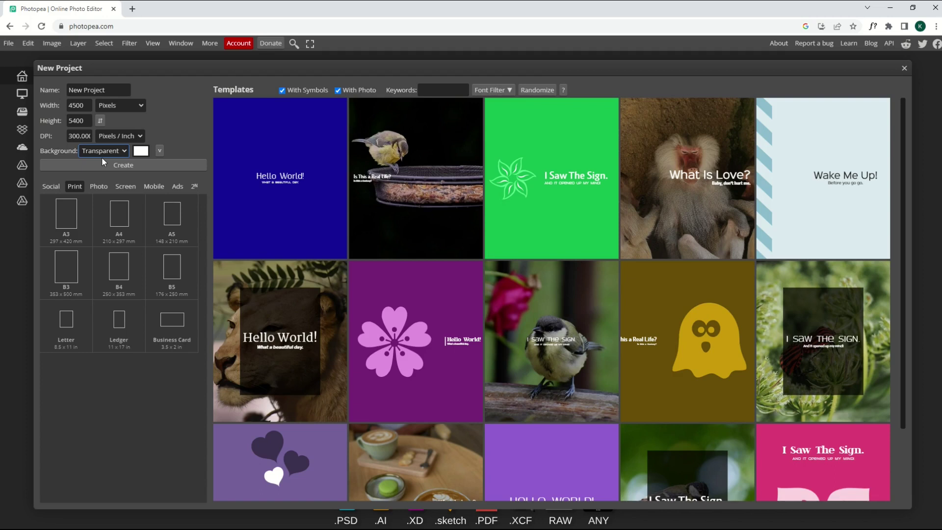
left_click(109, 166)
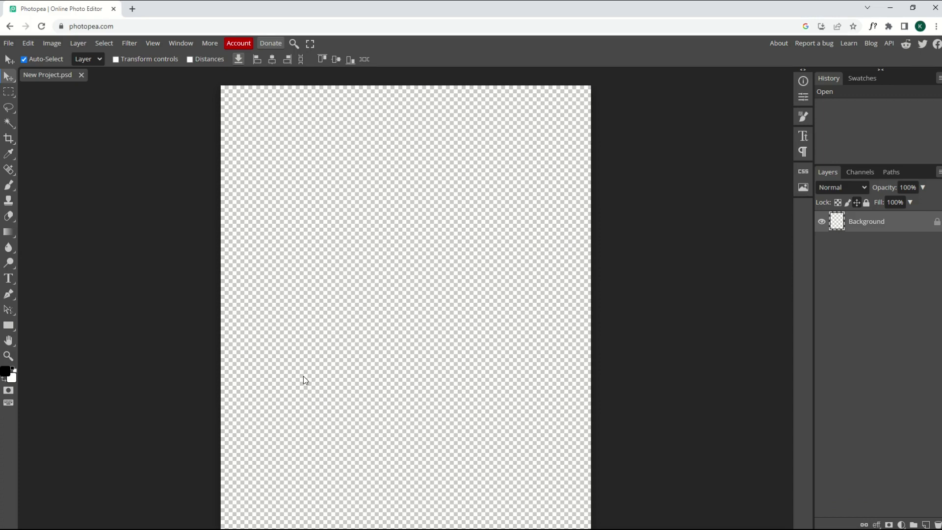
Step: Open the Colosseum photo in its own tab from the File menu
left_click(137, 151)
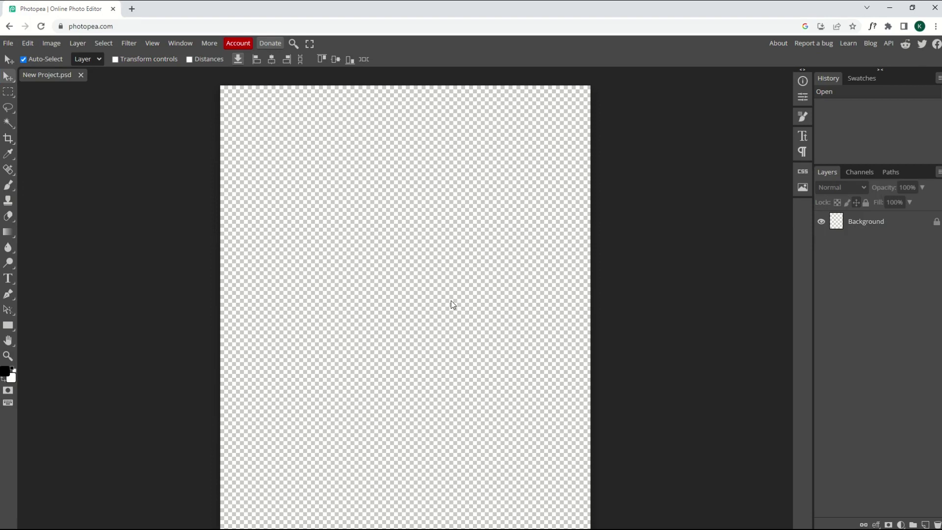
left_click(8, 43)
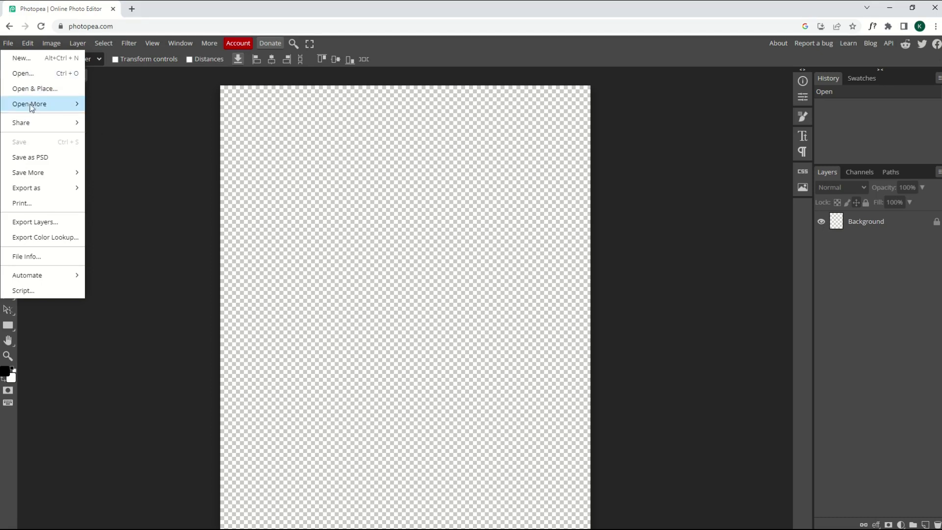
left_click(23, 74)
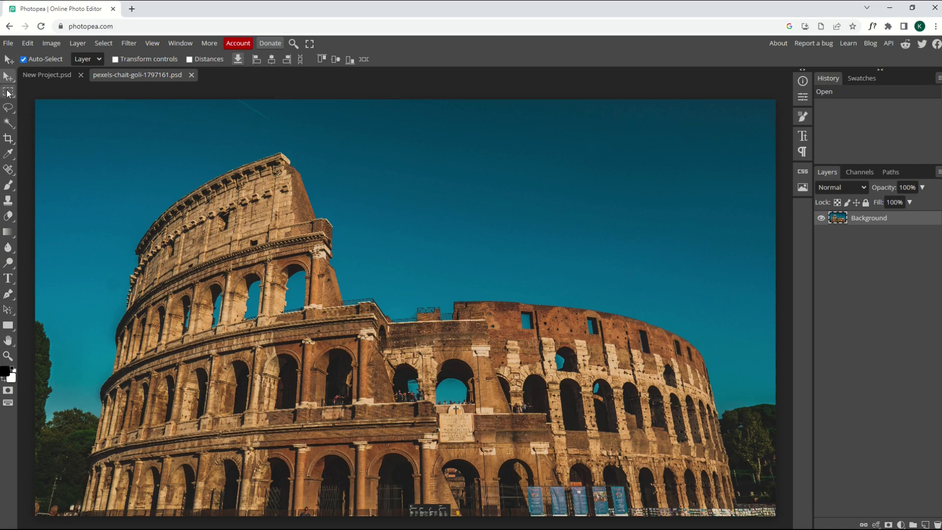
Step: Start another blank transparent project and pick the Colosseum photo via File > Open & Place
left_click(9, 43)
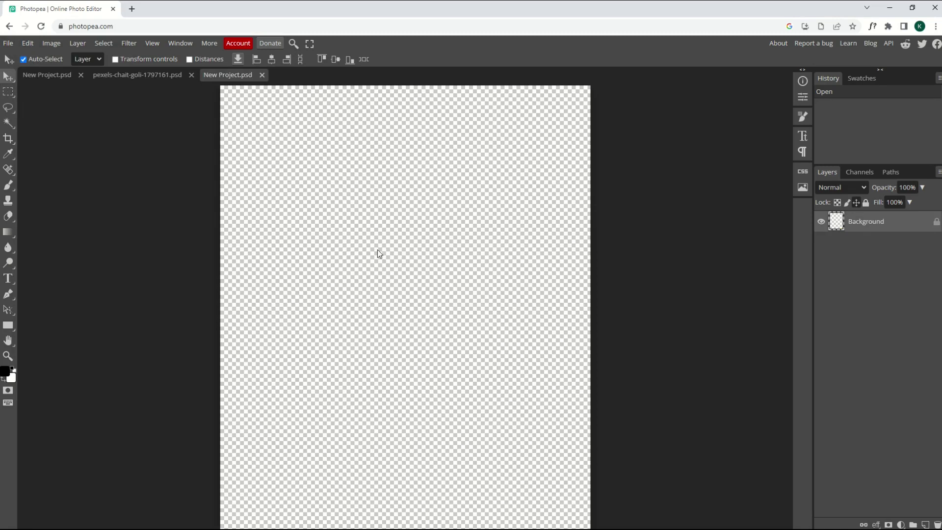
left_click(6, 44)
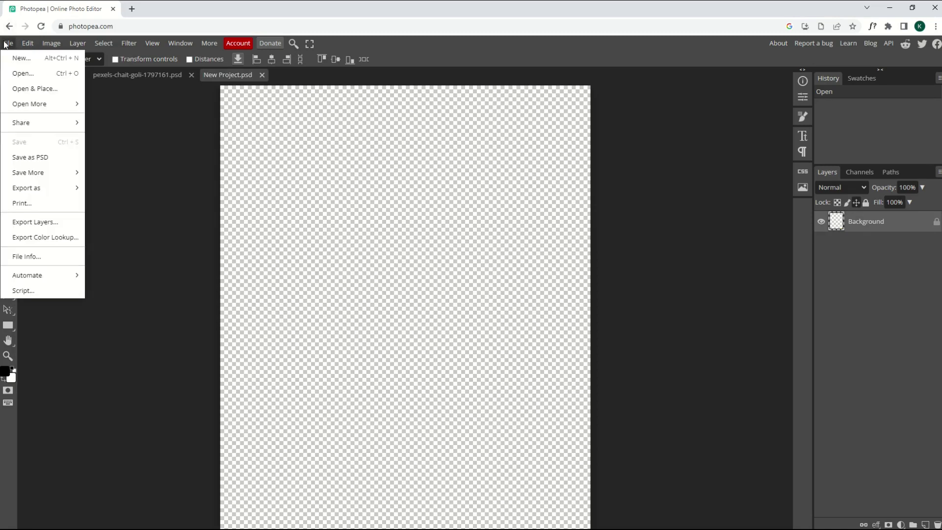
left_click(18, 89)
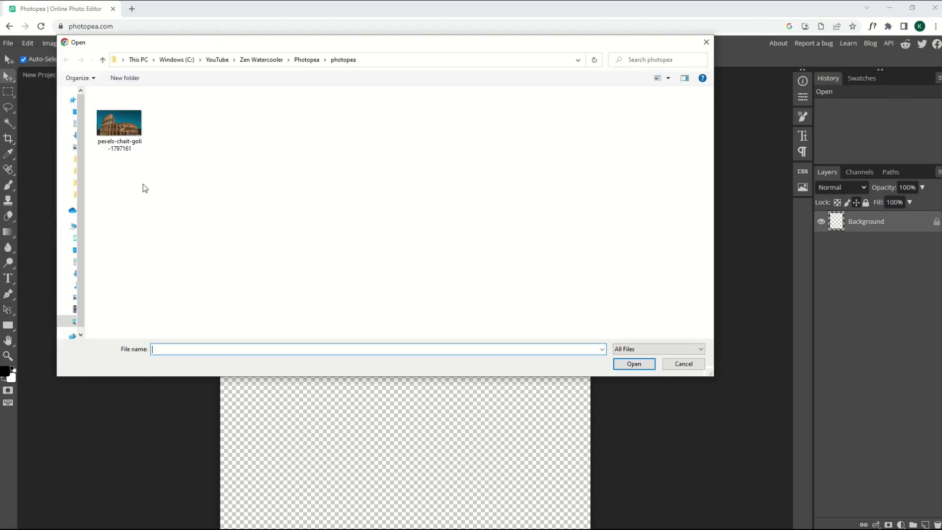
left_click(117, 139)
Step: Place the Colosseum photo, then resize and move it toward the top of the canvas
left_click(633, 364)
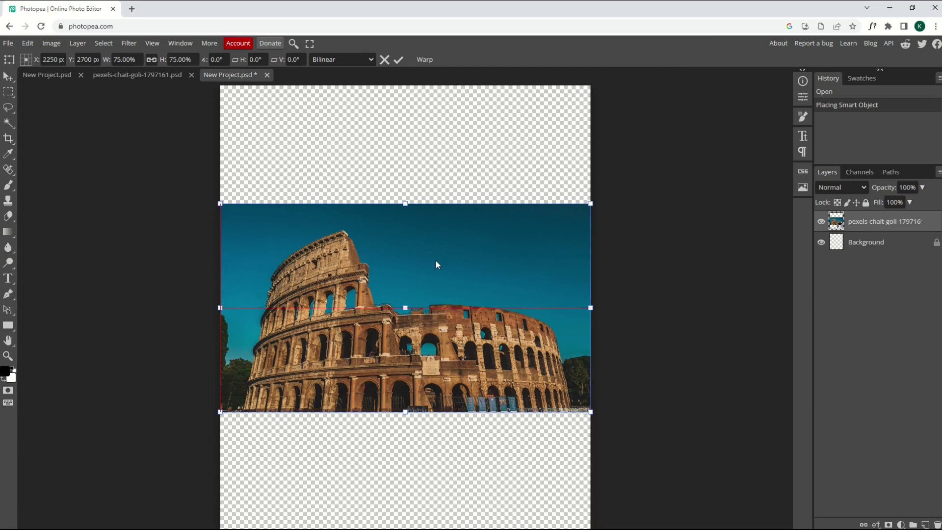
left_click_drag(437, 264, 300, 217)
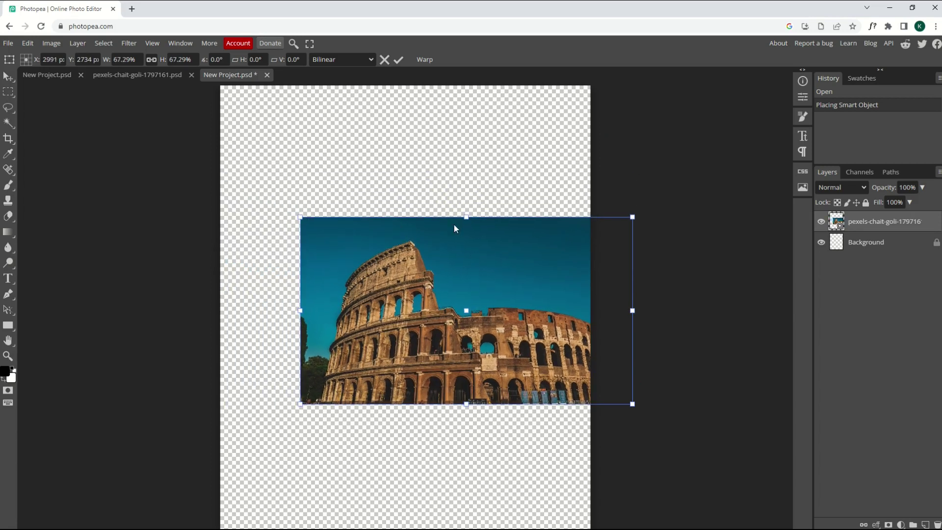
left_click_drag(462, 219, 450, 245)
left_click_drag(429, 277, 361, 214)
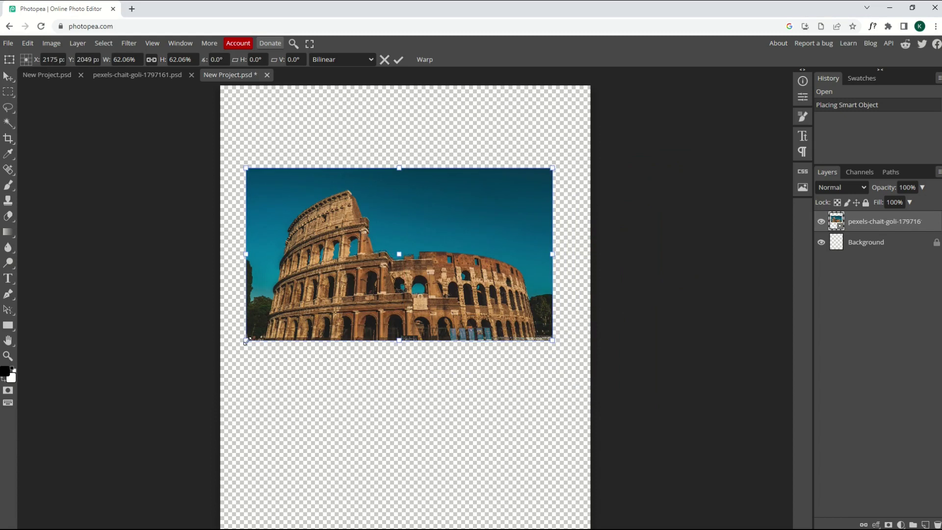
mouse_move(245, 340)
left_mouse_down()
mouse_move(378, 337)
mouse_move(217, 337)
mouse_move(297, 424)
mouse_move(260, 342)
left_mouse_up()
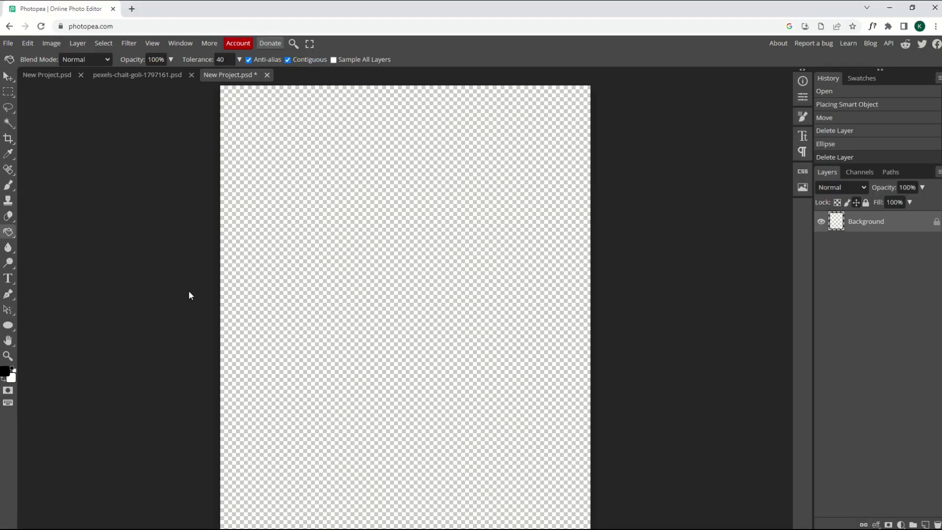
Step: Pick the Ellipse tool and drag a large ellipse across the upper canvas
left_click(9, 327)
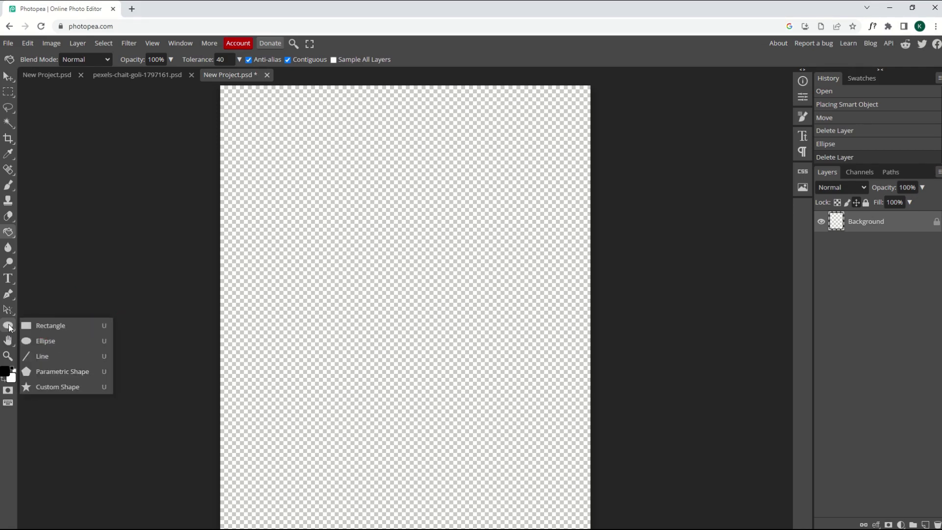
left_click(39, 325)
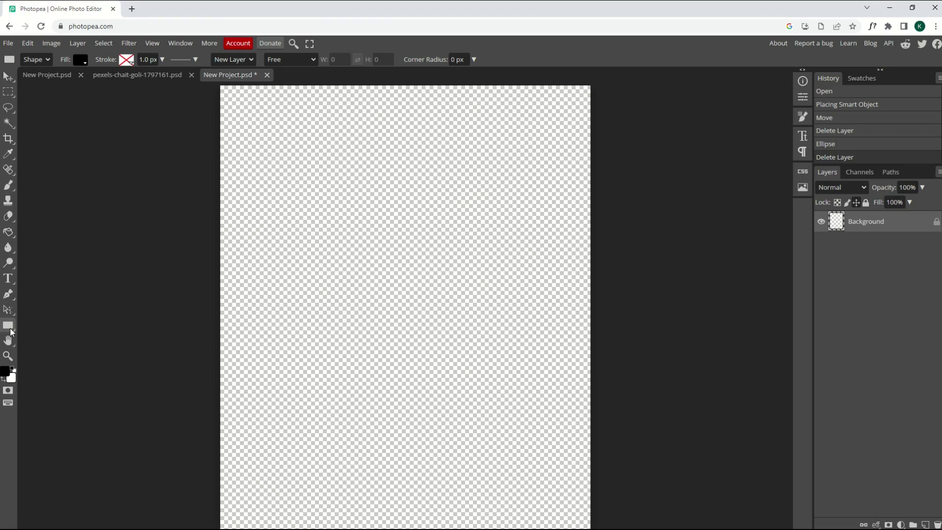
left_click(9, 327)
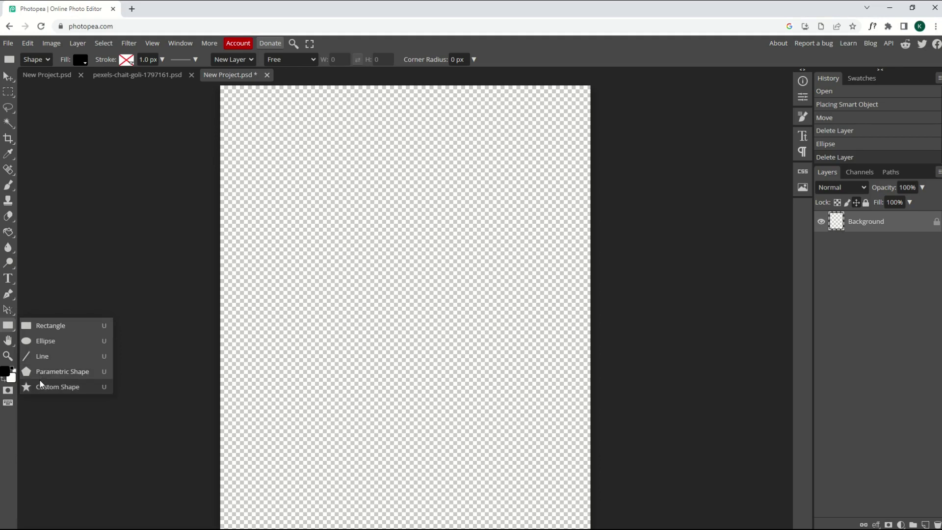
left_click(39, 343)
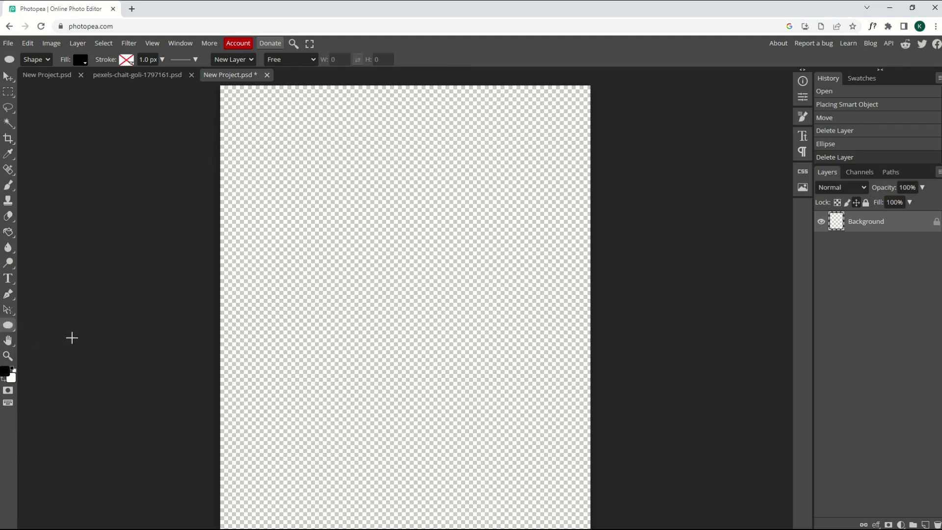
left_click_drag(258, 151, 528, 332)
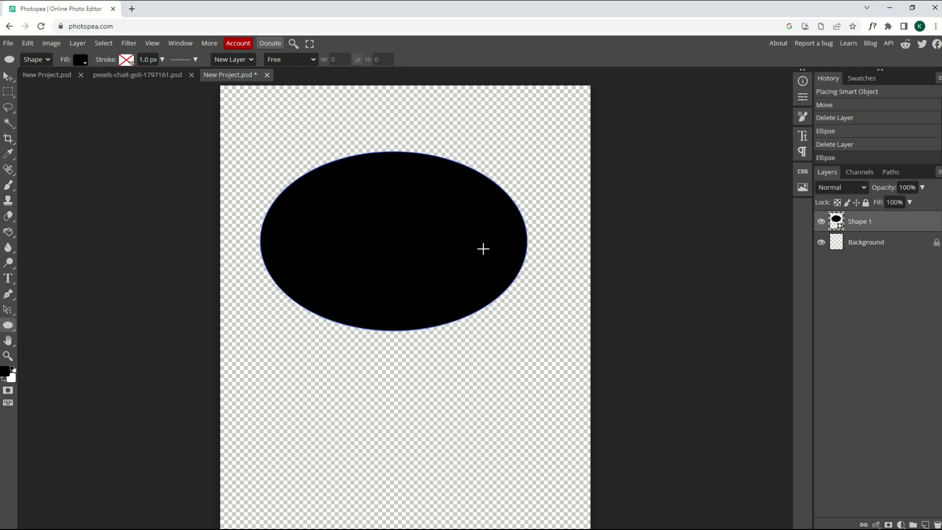
Step: Rasterize the Shape 1 layer and set the foreground colour to pure red
right_click(857, 227)
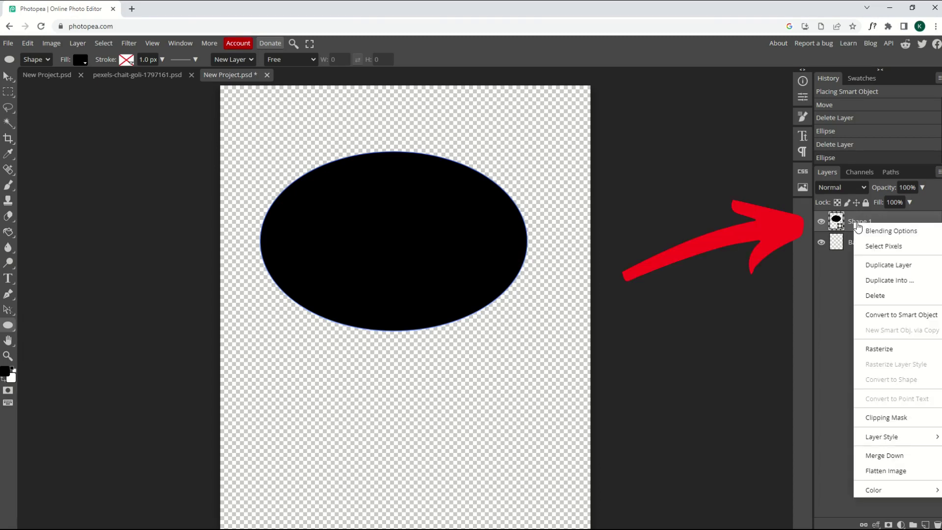
left_click(875, 351)
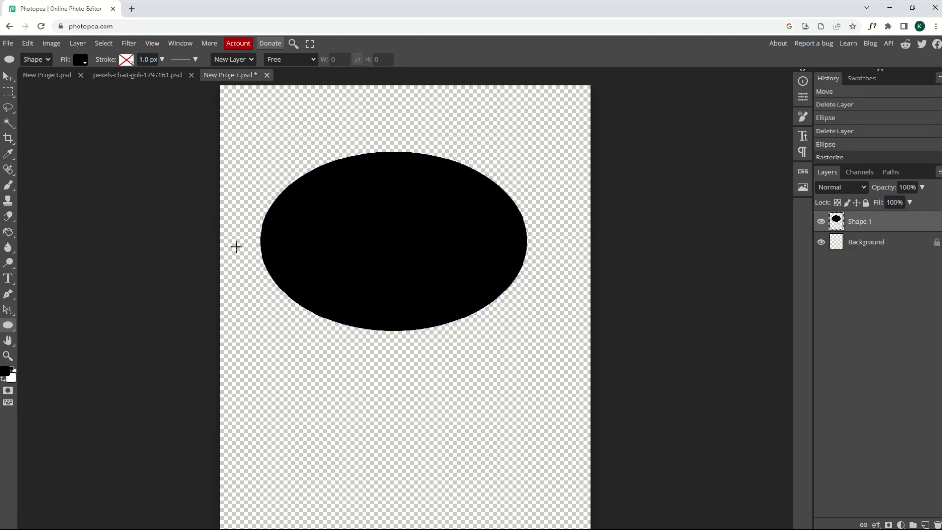
left_click(5, 377)
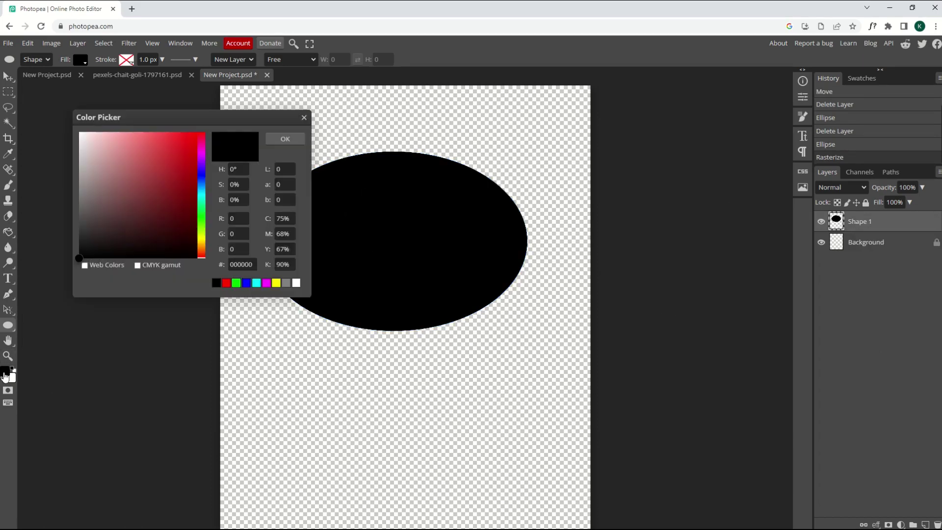
left_click_drag(141, 217, 279, 121)
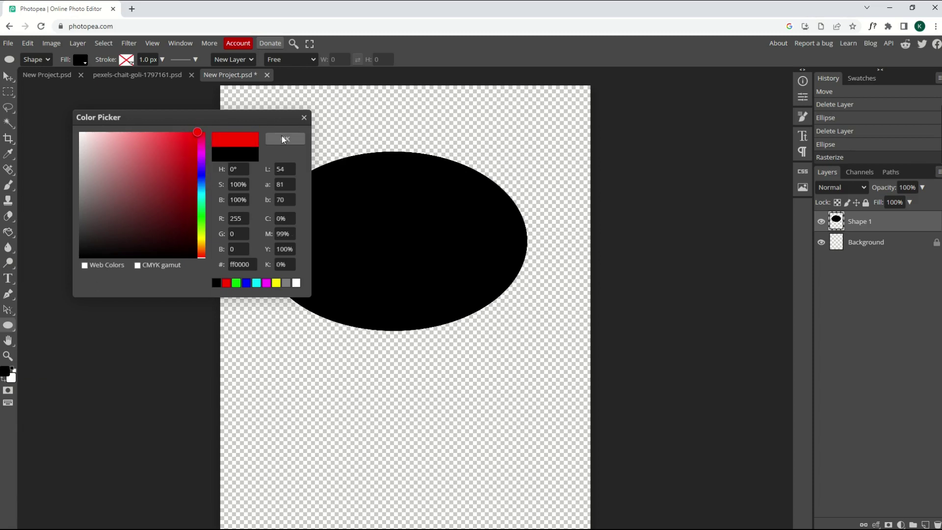
left_click(282, 139)
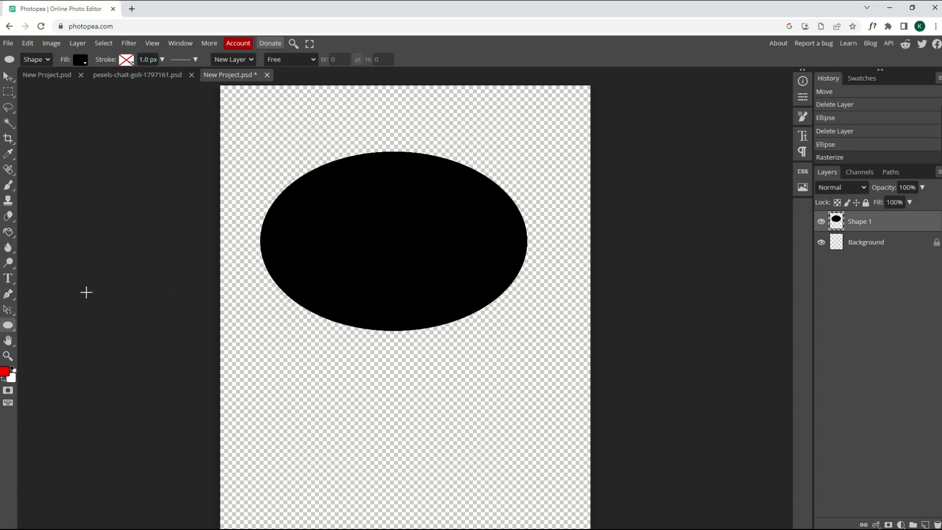
Step: Use the Paint Bucket Tool to fill the black ellipse with red
right_click(12, 237)
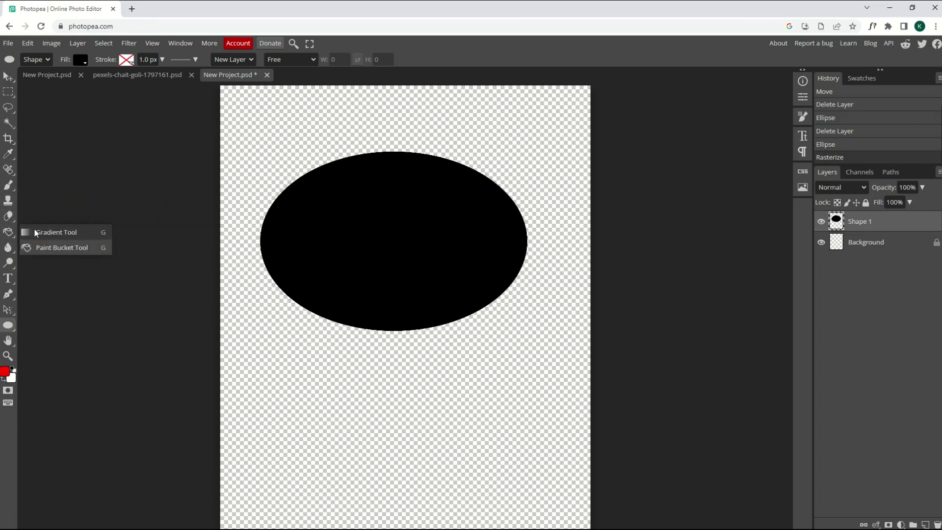
left_click(35, 231)
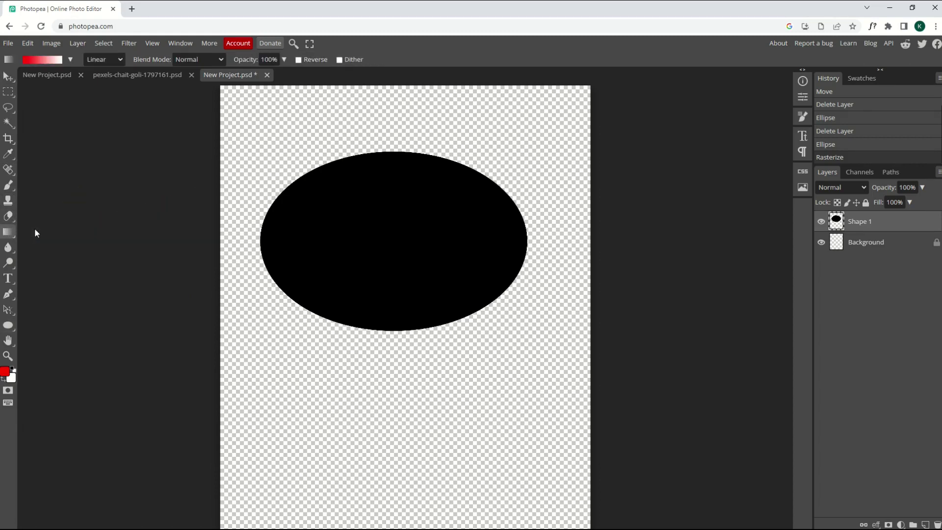
right_click(10, 231)
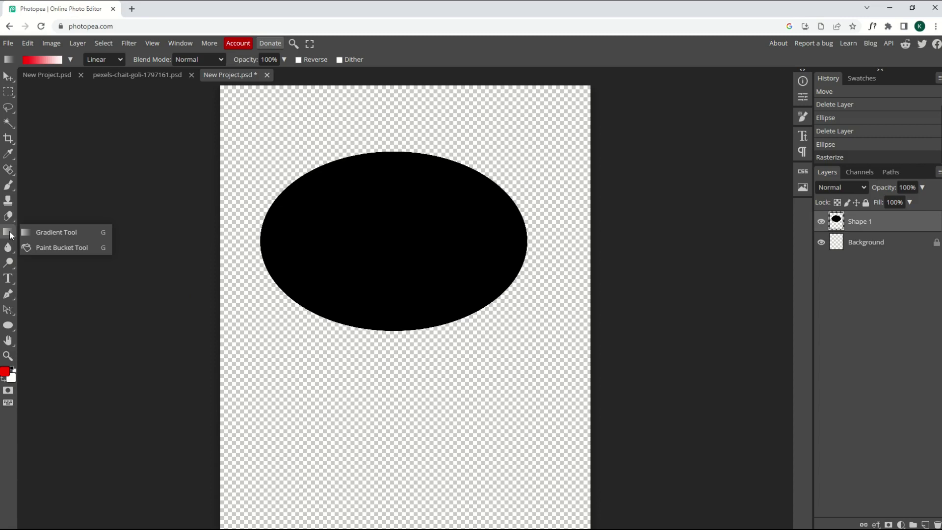
left_click(40, 247)
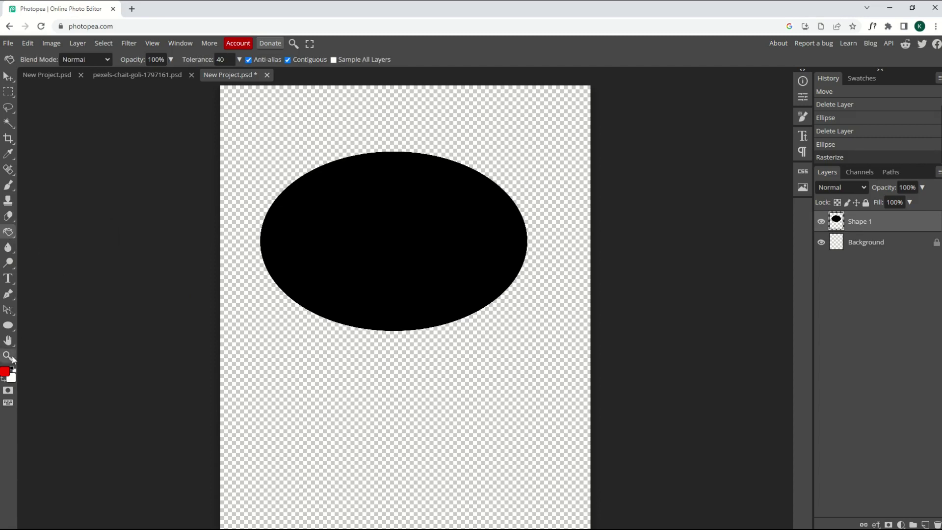
right_click(5, 239)
left_click(322, 252)
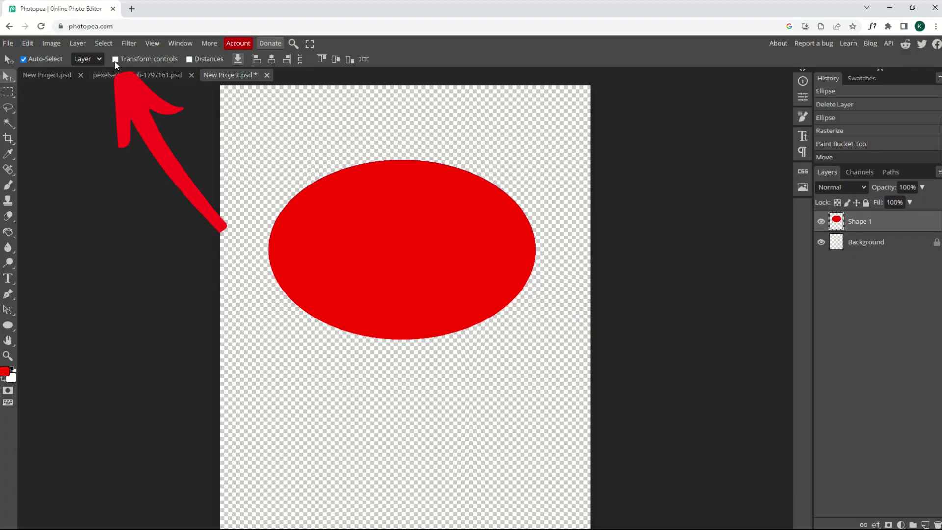
Step: Turn on Transform controls for the Move tool to show resize and rotate handles
left_click(116, 59)
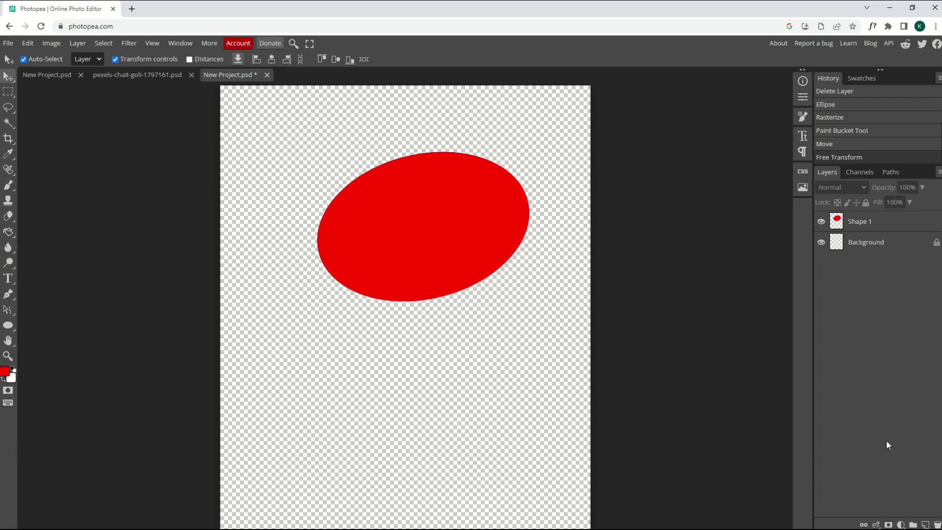
Step: Add Layer 1 above Shape 1 and rename it 'Triangle'
left_click(925, 525)
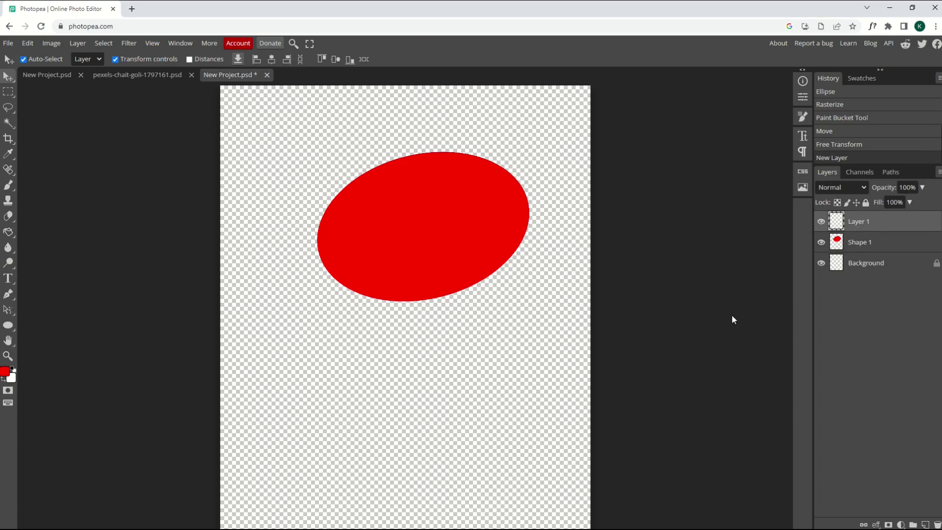
double_click(855, 224)
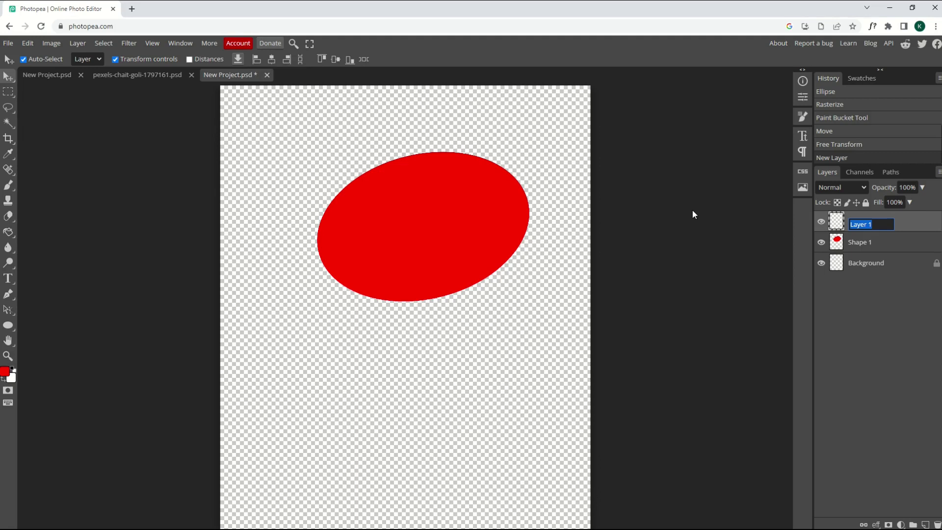
type("Triangle")
key("Return")
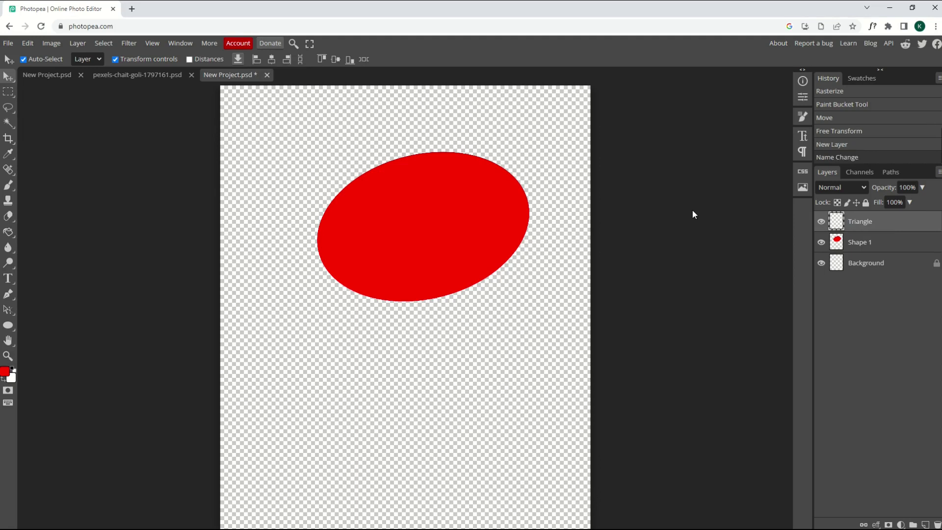
Step: Draw a black custom-shape triangle at the ellipse's left edge, stacked below Shape 1 above Background
right_click(8, 328)
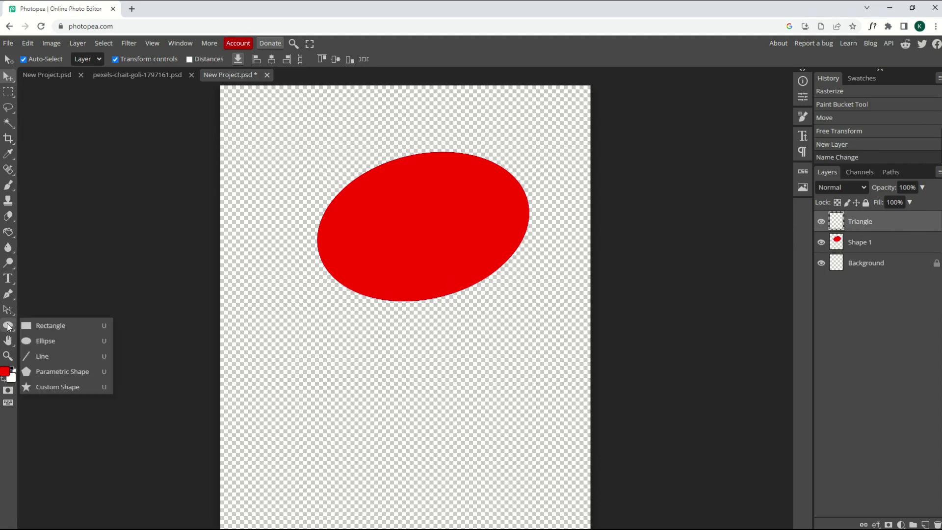
left_click(58, 386)
left_click_drag(351, 324, 277, 427)
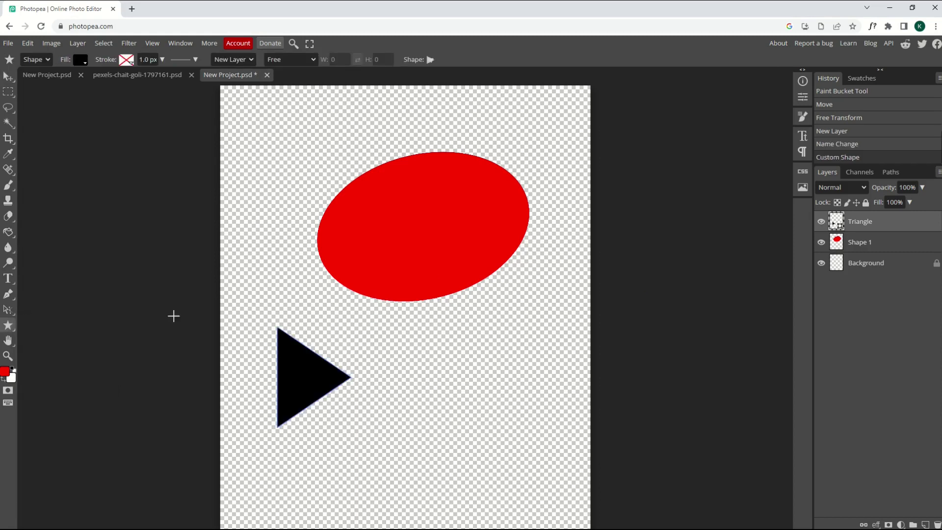
left_click(7, 79)
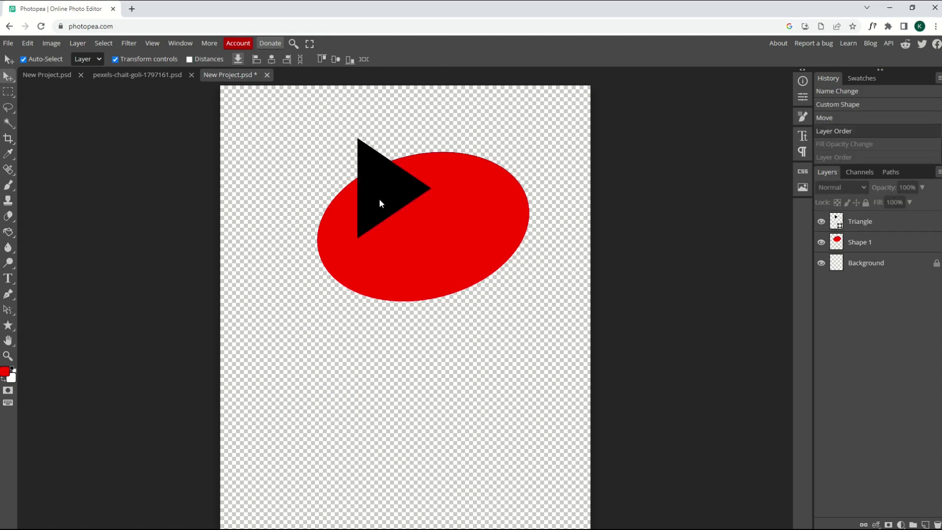
left_click_drag(380, 202, 322, 293)
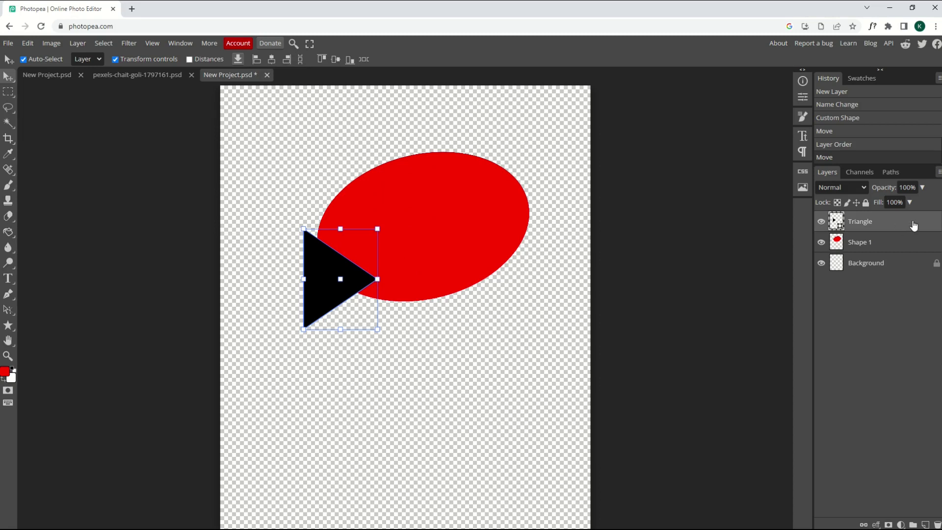
left_click_drag(908, 226, 914, 275)
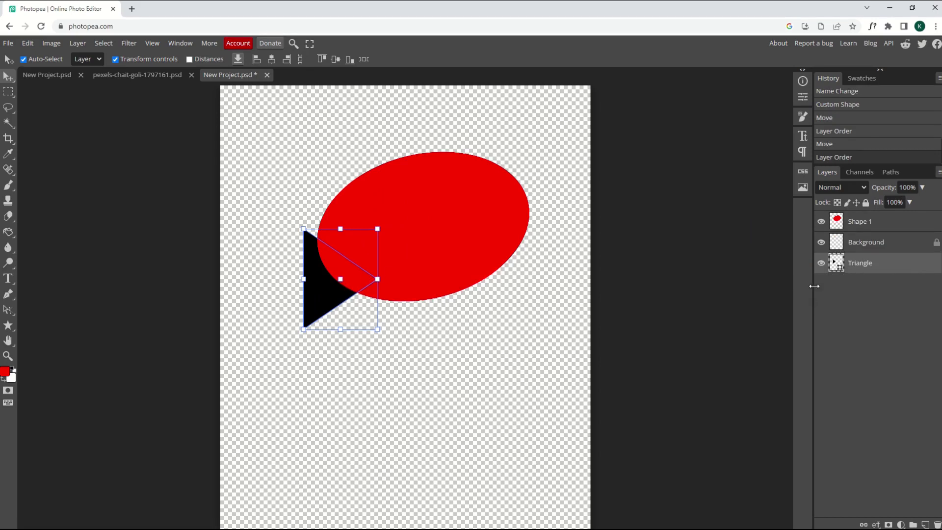
left_click_drag(895, 245, 901, 276)
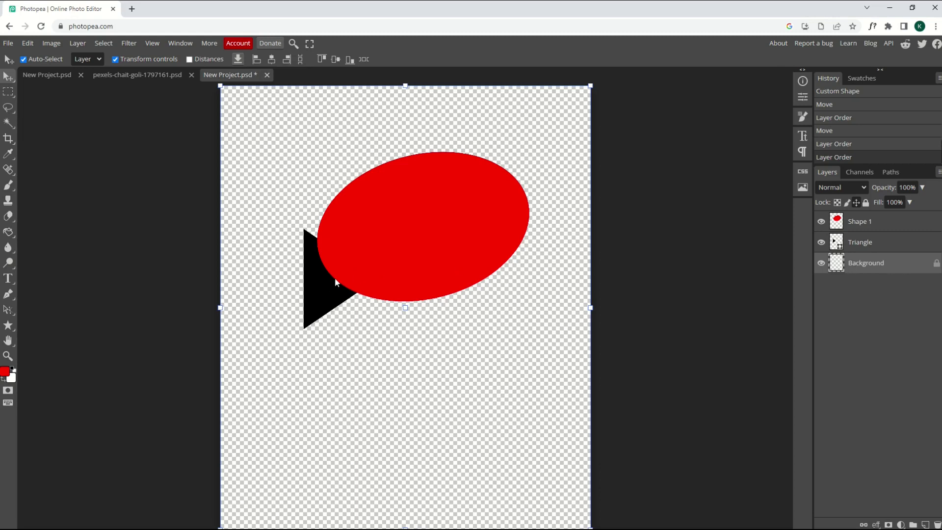
Step: Choose the Horizontal Type Tool and start a text box in the upper-left canvas
left_click(323, 283)
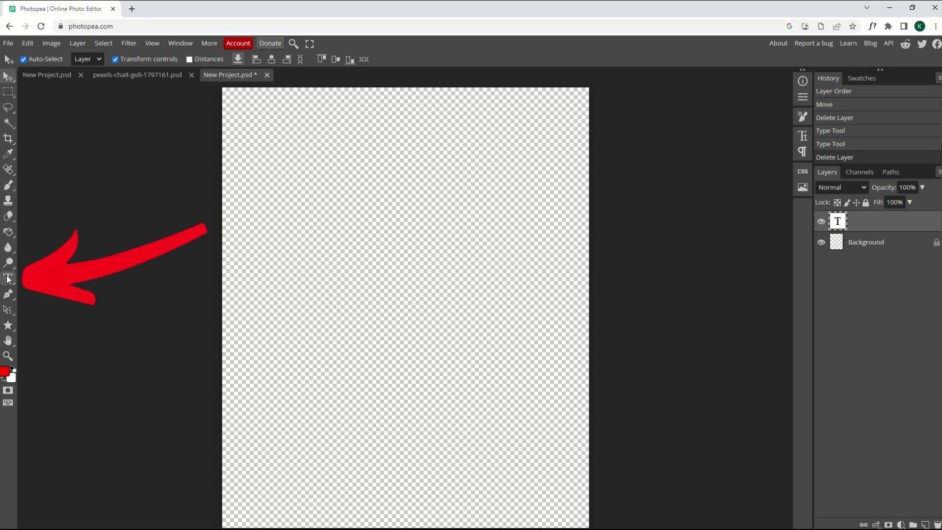
mouse_move(8, 278)
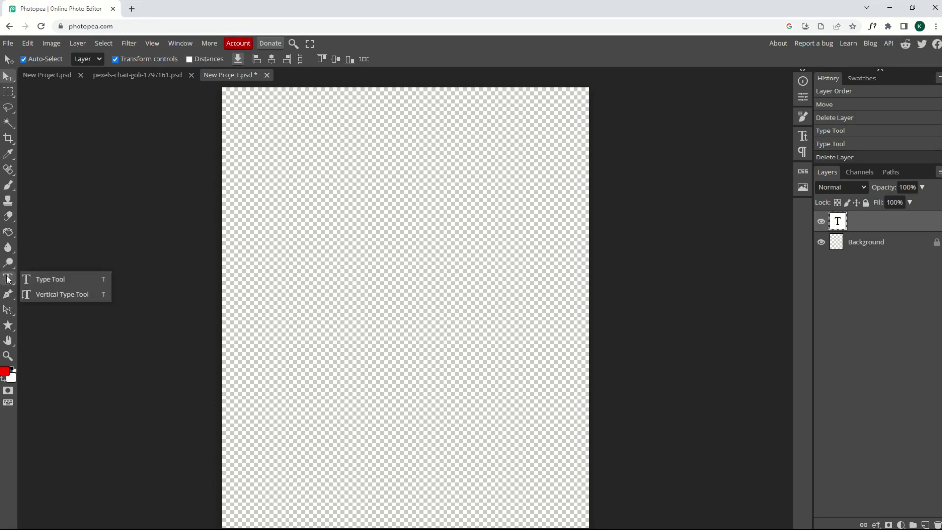
left_click(60, 296)
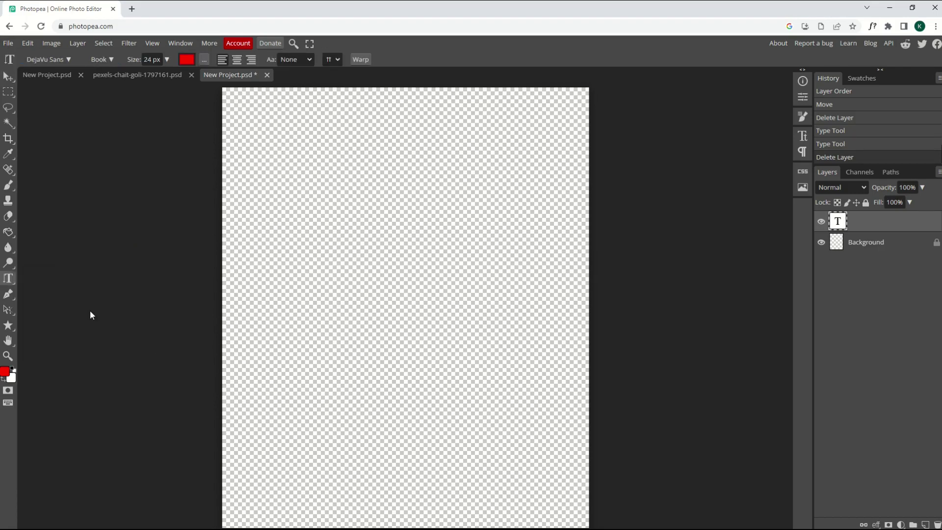
left_click(10, 278)
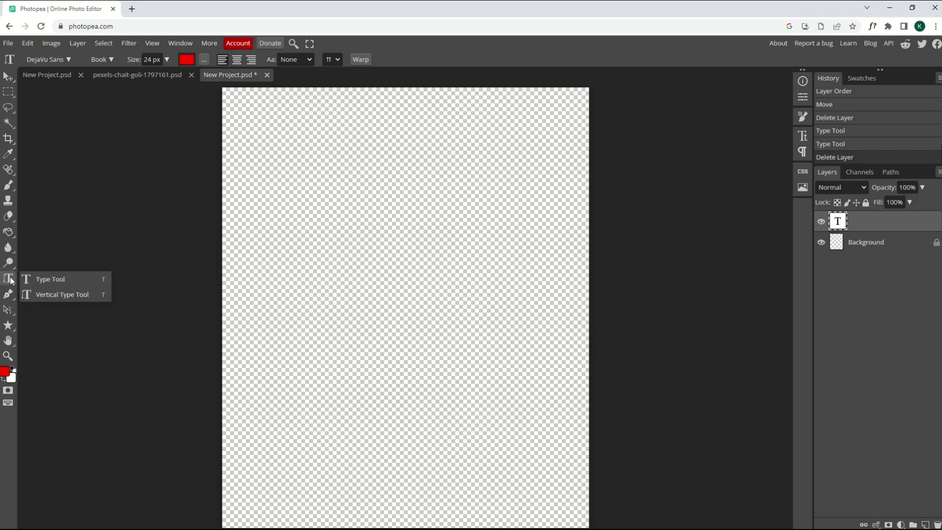
left_click(48, 279)
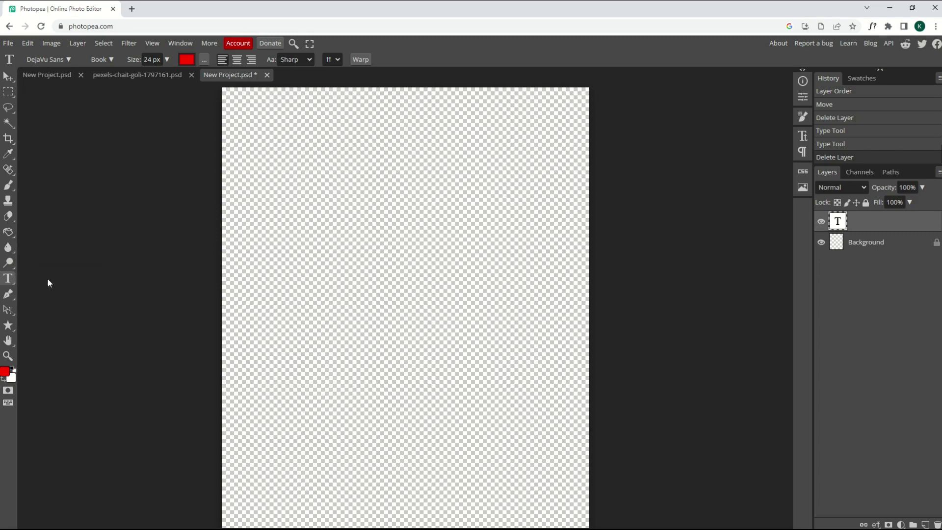
left_click(278, 214)
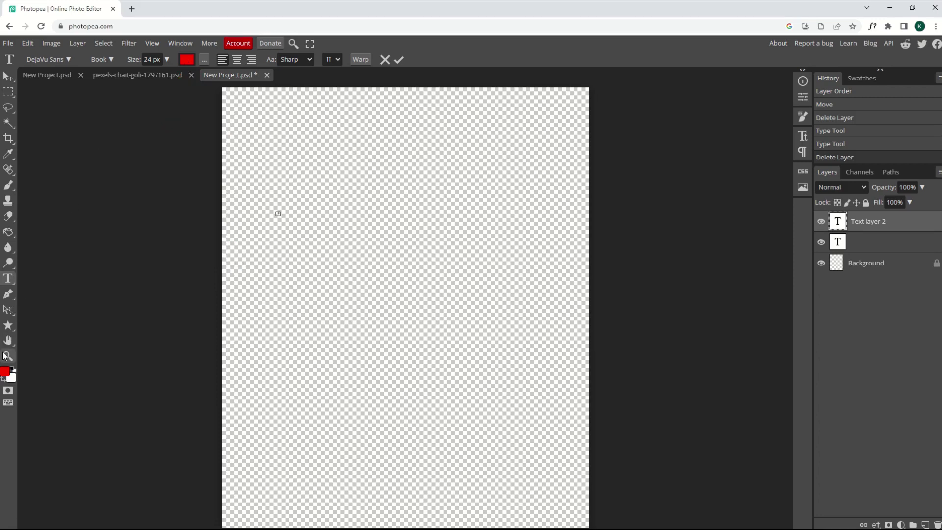
Step: Set the painting colour to black
left_click(6, 372)
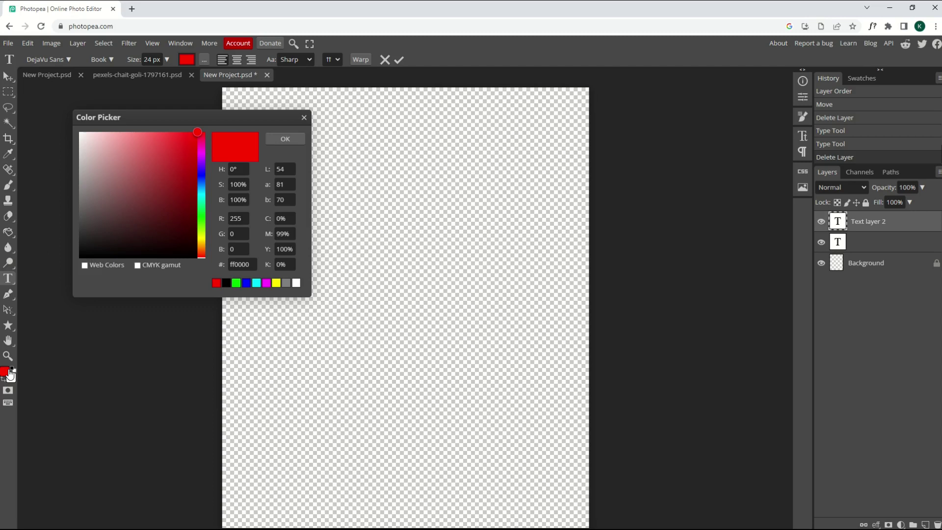
left_click_drag(140, 223, 210, 264)
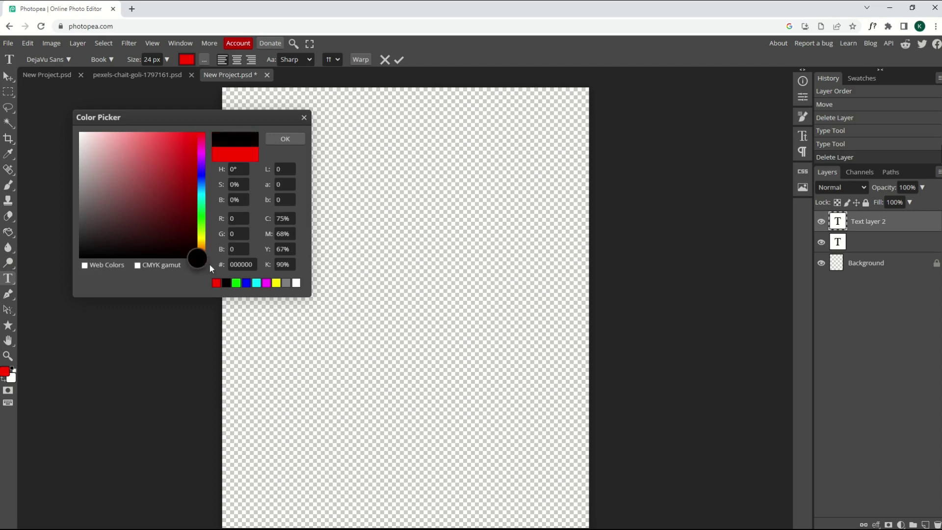
left_click(290, 141)
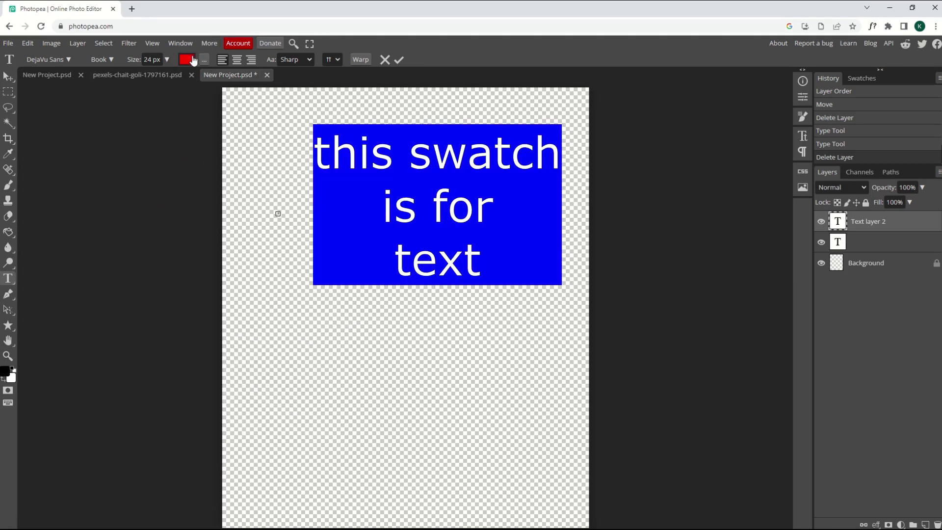
Step: Make the text colour black, set the type size to 150 px, and place a caret on the canvas
left_click(193, 61)
left_click(147, 168)
left_click_drag(127, 190, 78, 258)
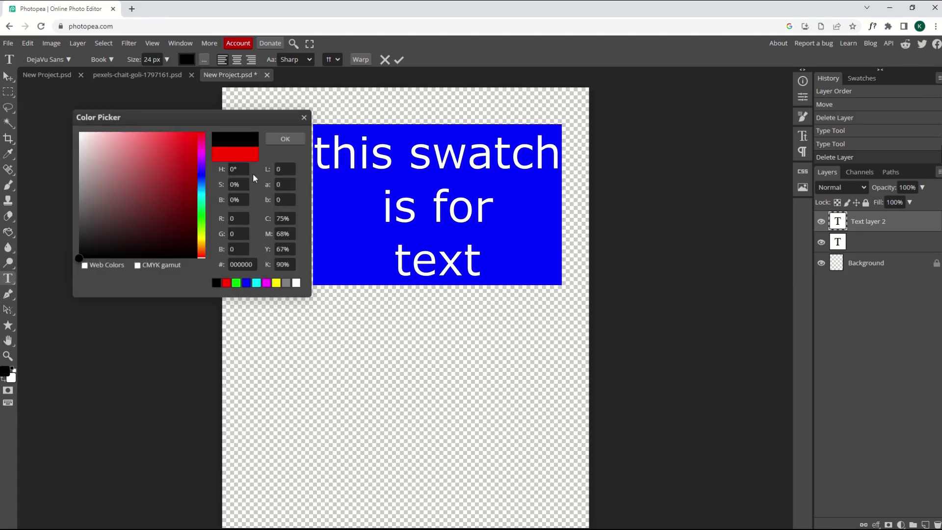
left_click(285, 139)
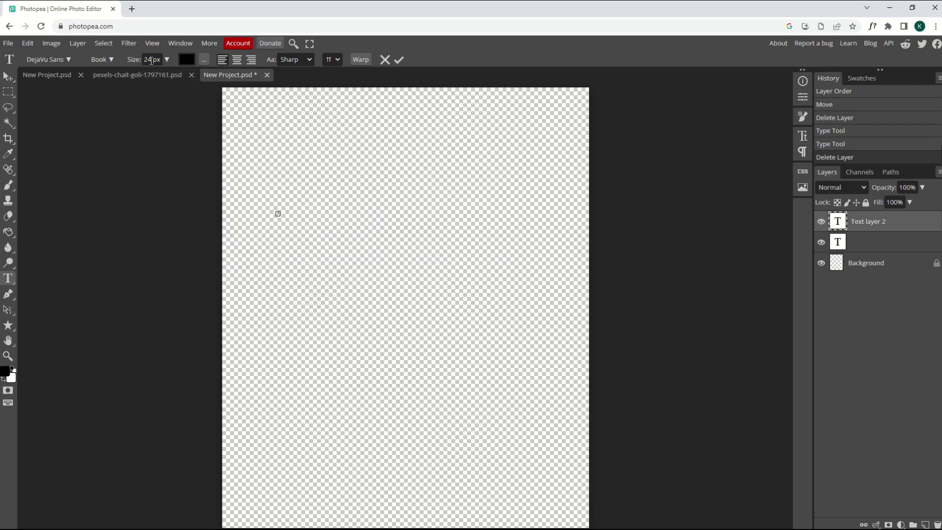
left_click(167, 60)
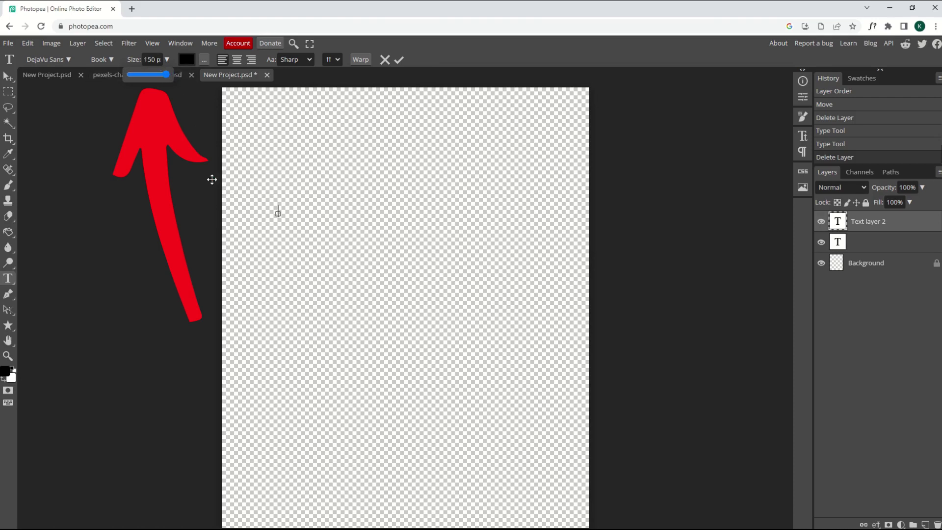
left_click(277, 210)
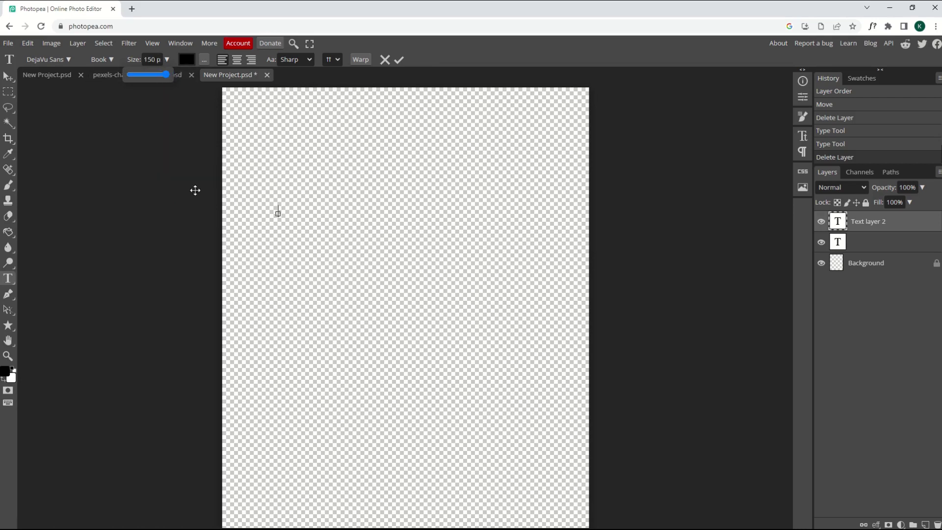
Step: Paste the text ZEN WATERCOOLER and scale it up to about 384 px
type("ZEN WATERCOOLER")
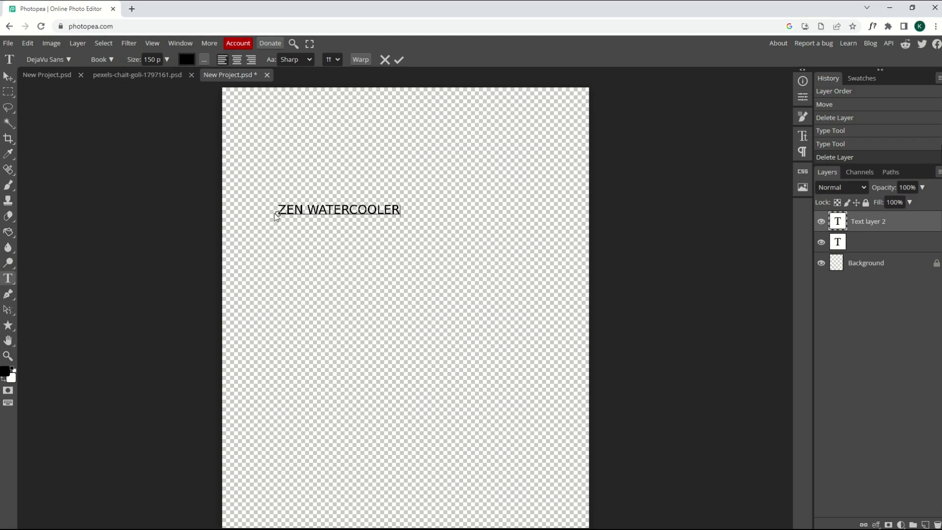
left_click(9, 77)
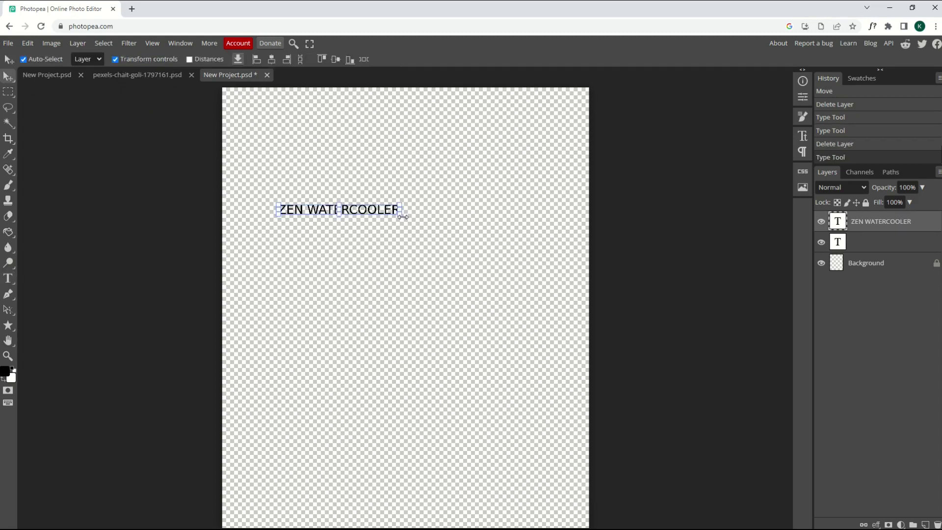
left_click_drag(399, 214, 551, 277)
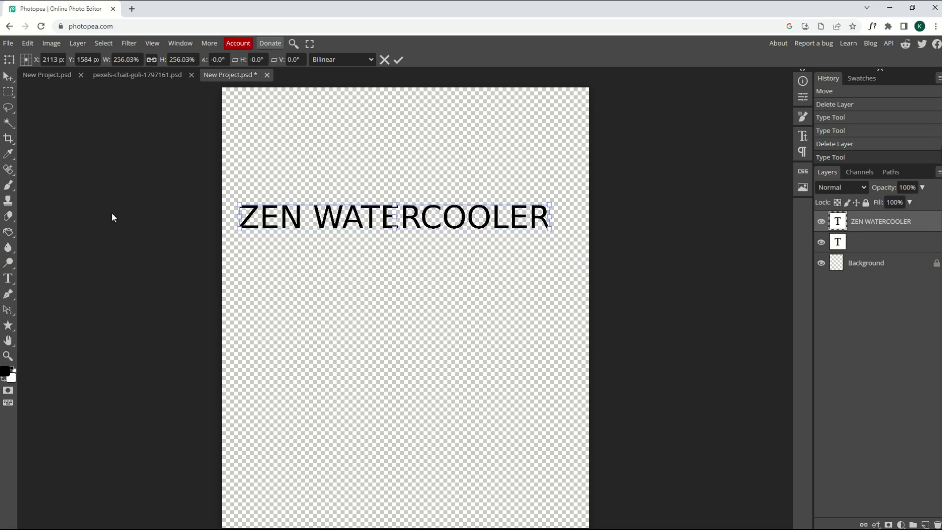
left_click(7, 278)
Step: Break the text after ZEN so WATERCOOLER sits on its own line, then select all
left_click(297, 217)
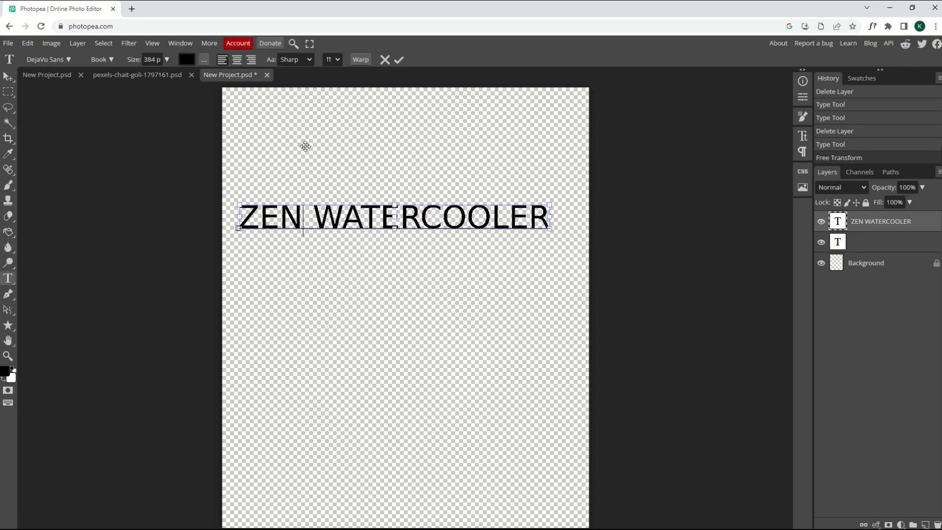
key("Return")
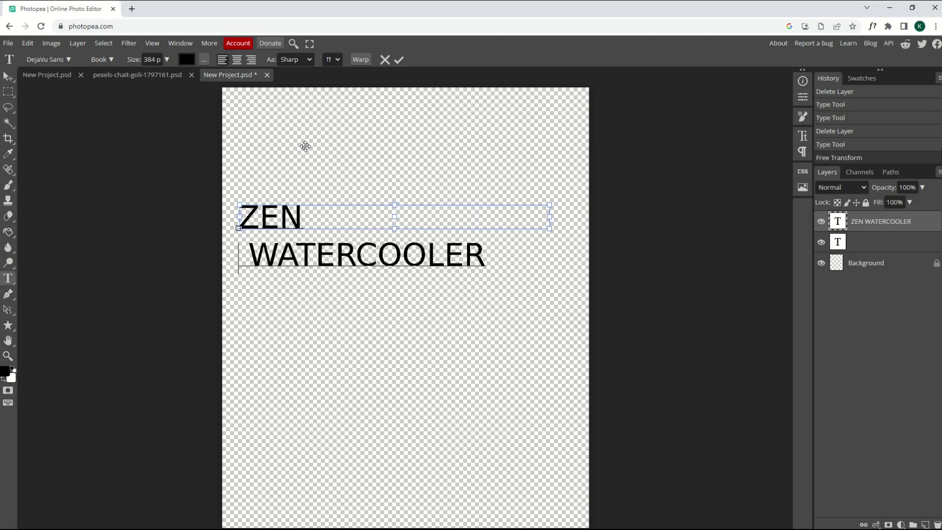
key("Delete")
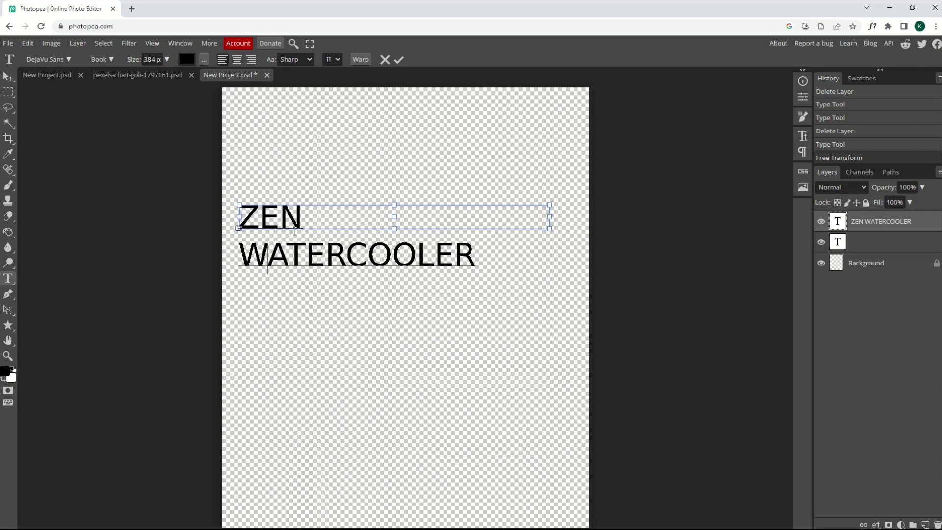
key("ctrl+a")
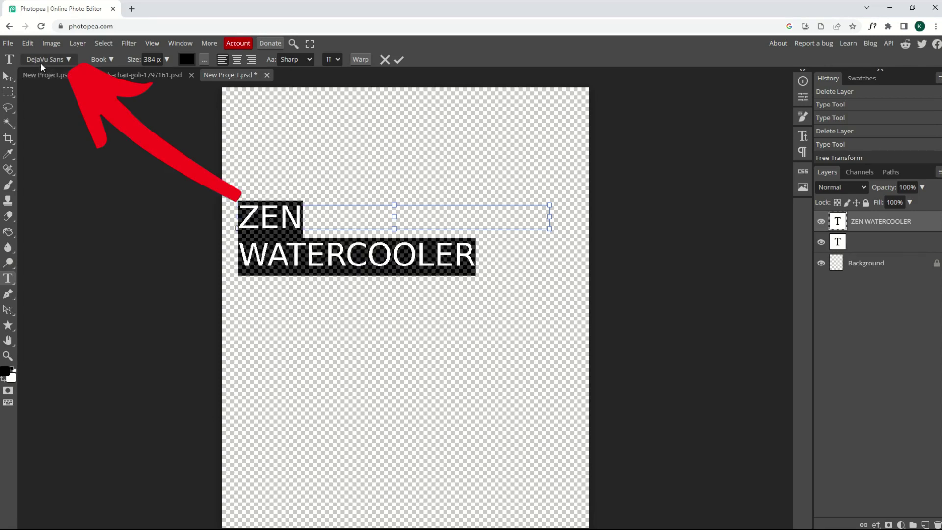
Step: Set the ZEN WATERCOOLER text's font to Edo and commit the edit
left_click(60, 60)
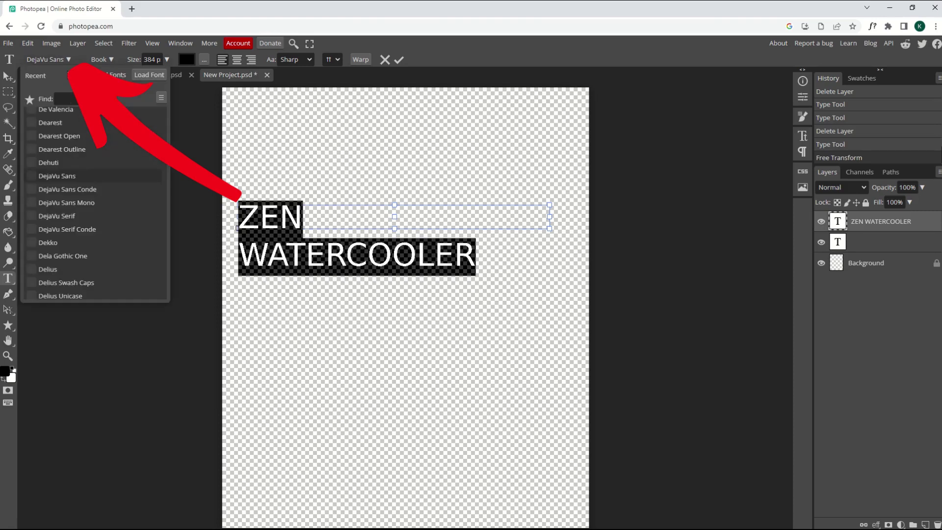
scroll(69, 148, "down", 3)
scroll(70, 148, "down", 4)
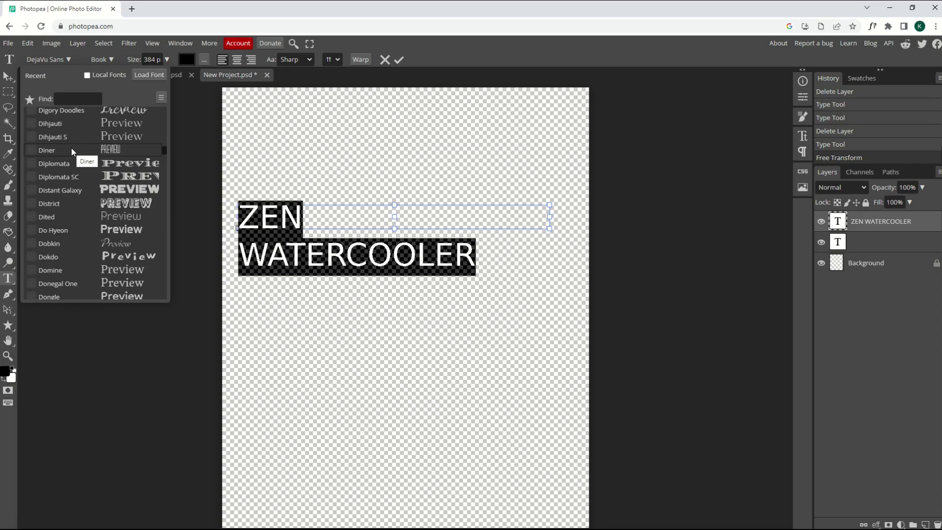
scroll(74, 162, "down", 3)
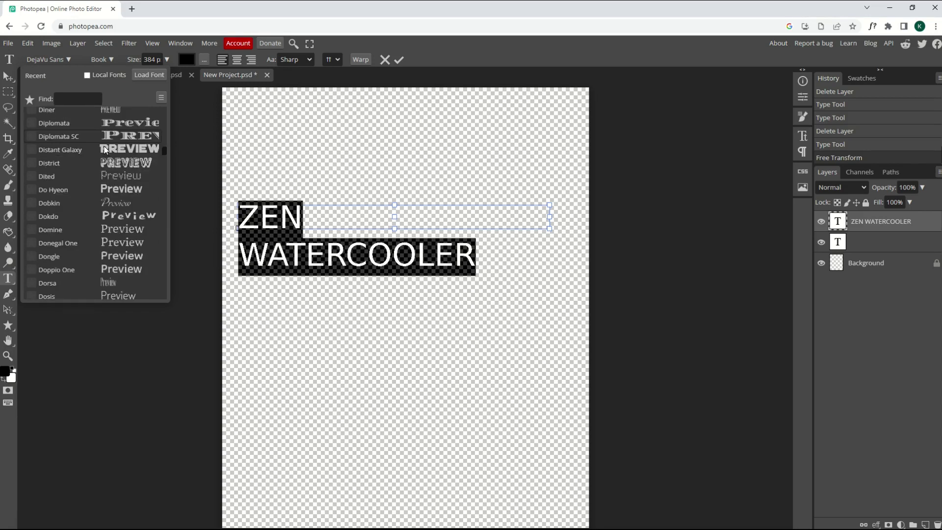
scroll(81, 225, "down", 10)
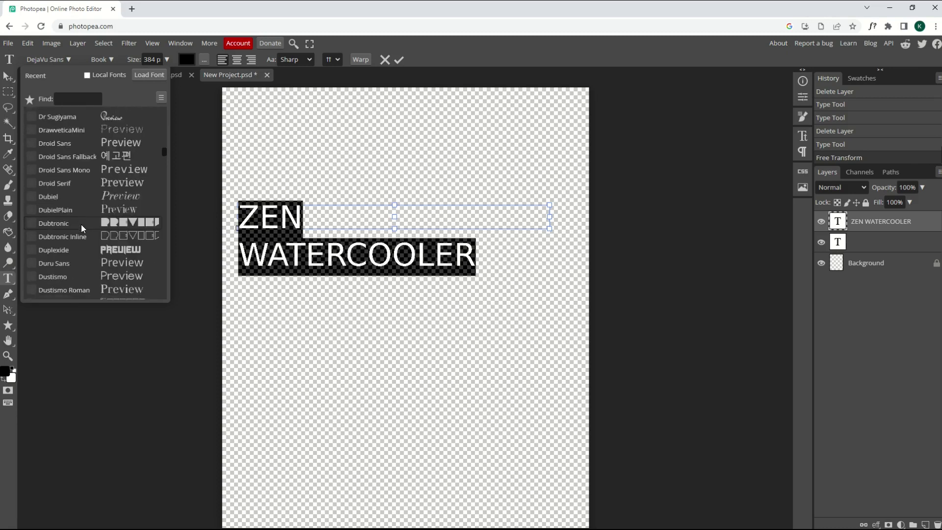
scroll(108, 170, "down", 3)
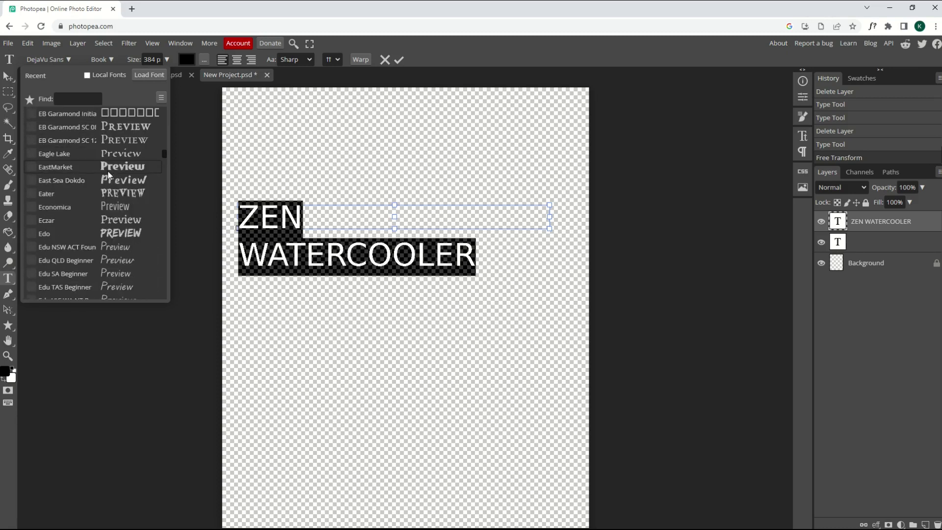
left_click(110, 233)
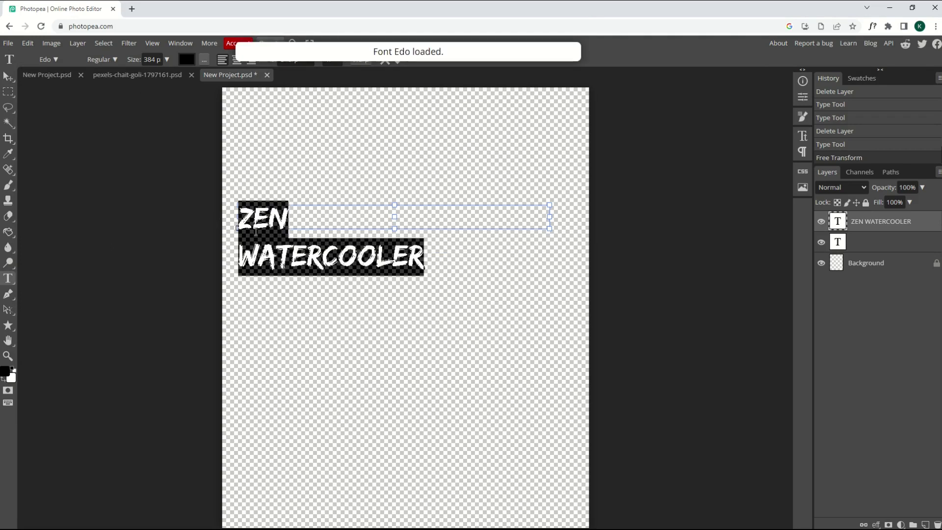
left_click(9, 79)
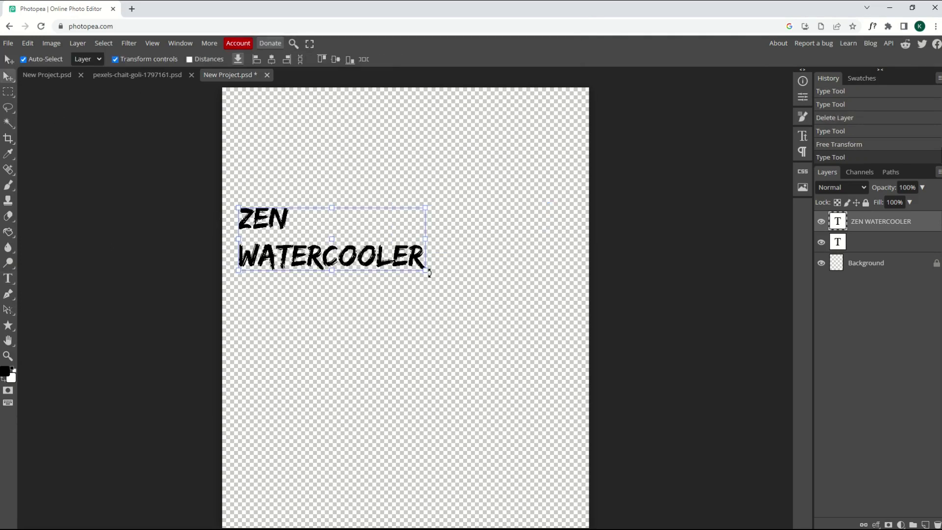
Step: Enlarge the text to about 120% and nudge the Colosseum photo slightly down
left_click_drag(426, 271, 574, 336)
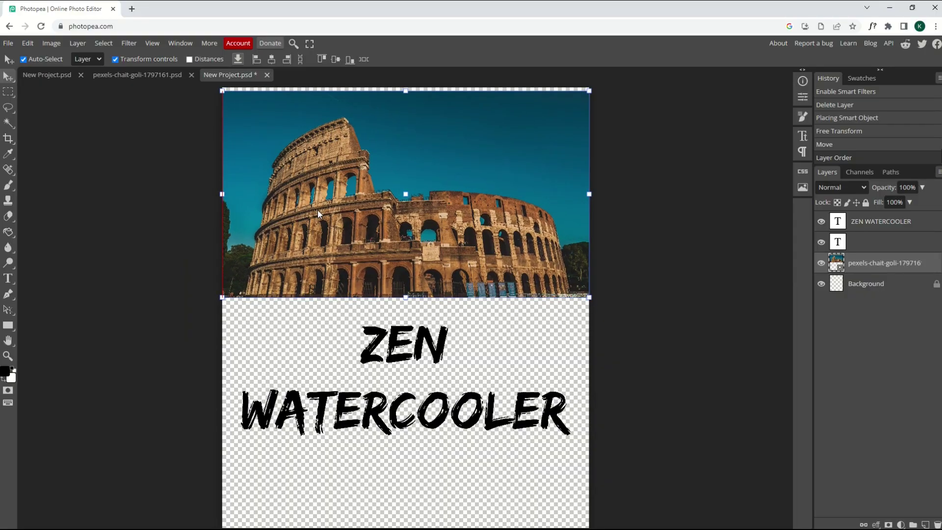
left_click_drag(317, 213, 317, 214)
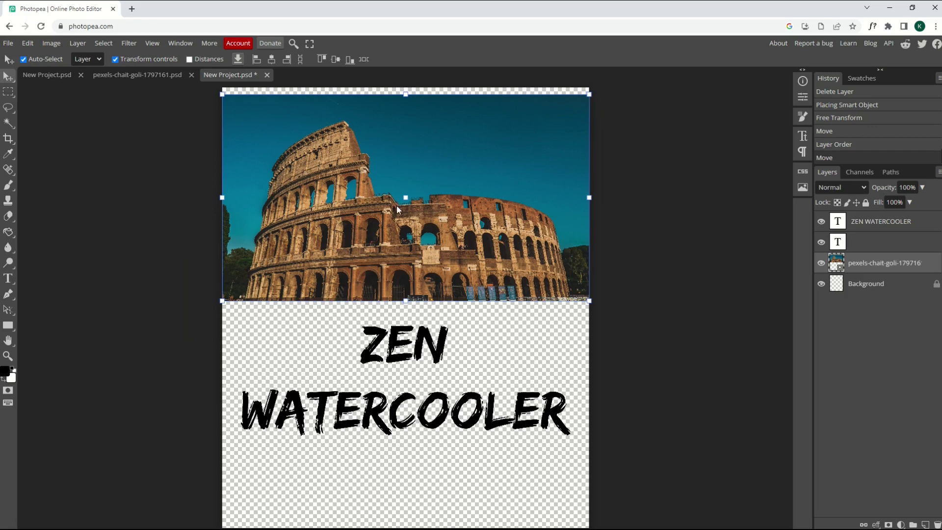
Step: Apply Hue/Saturation to the Colosseum photo with Hue 118, Saturation 89, Lightness -26
left_click(51, 43)
mouse_move(62, 78)
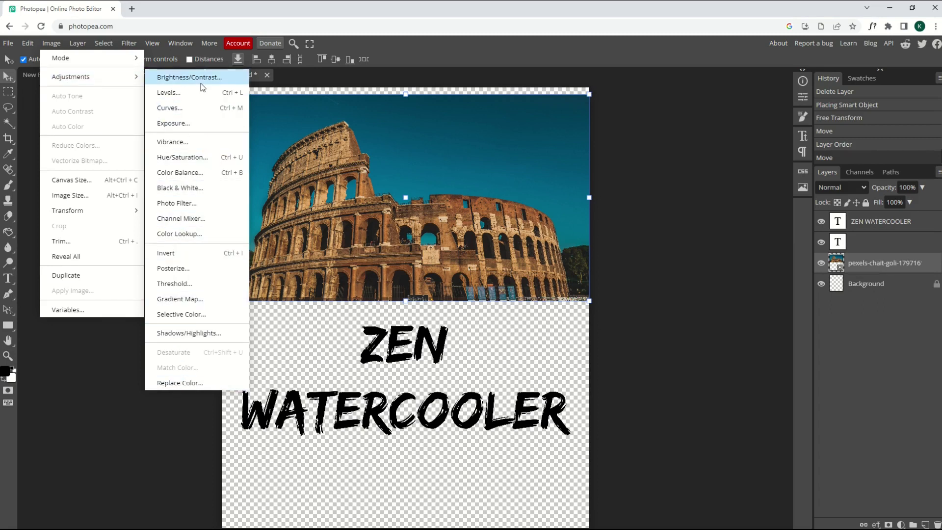
left_click(177, 158)
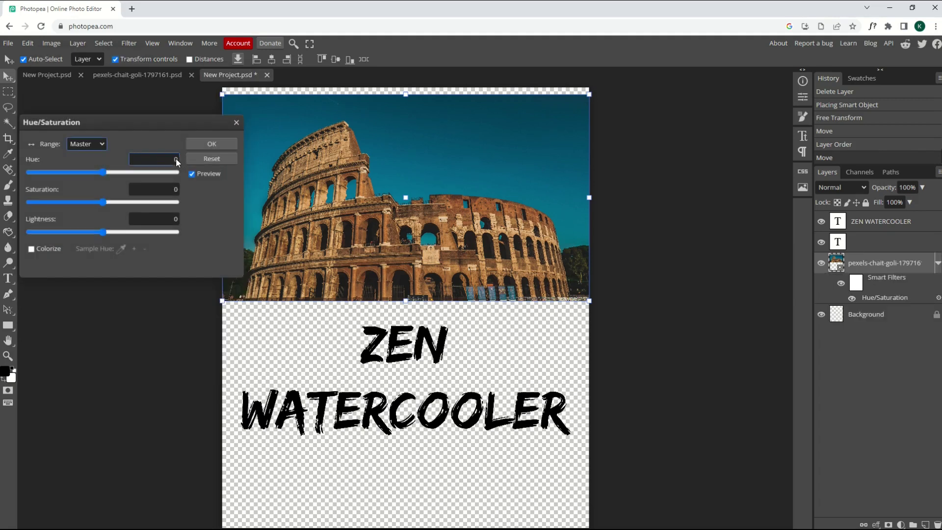
left_click_drag(101, 172, 152, 176)
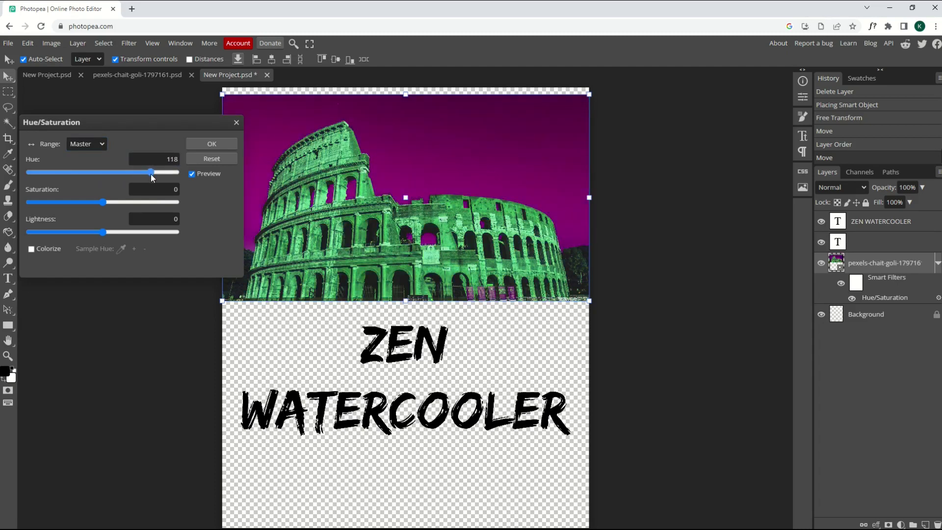
left_click_drag(103, 202, 170, 203)
mouse_move(103, 232)
left_mouse_down()
mouse_move(154, 235)
mouse_move(85, 238)
left_mouse_up()
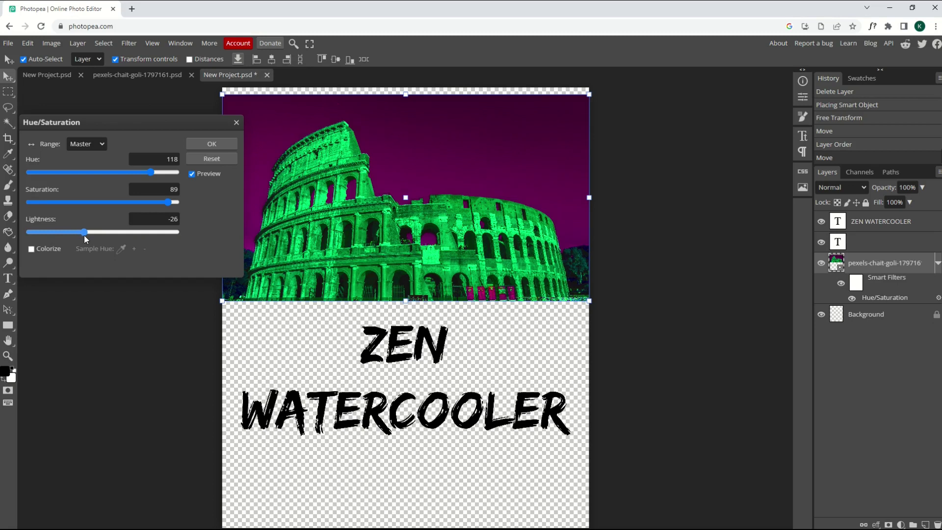
left_click(201, 143)
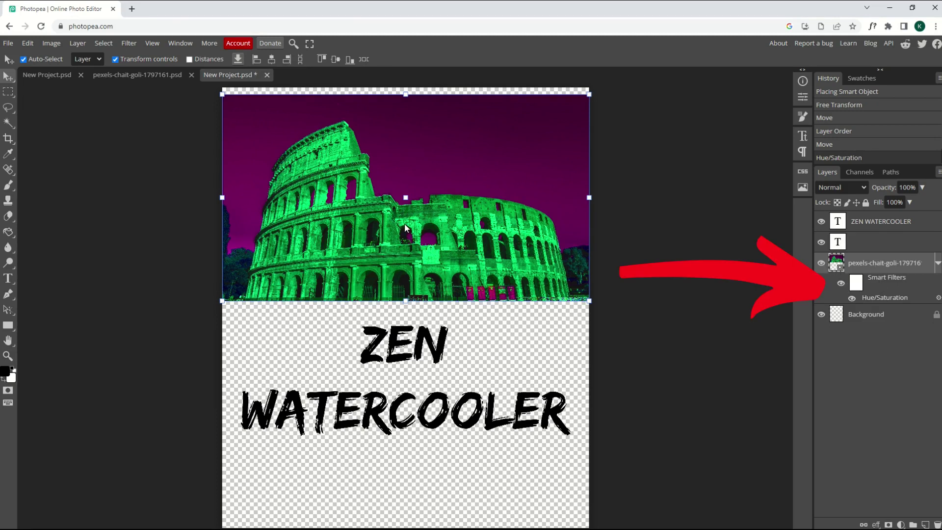
Step: Toggle the Colosseum's Hue/Saturation smart filter off and on to compare, leaving it on
left_click(841, 284)
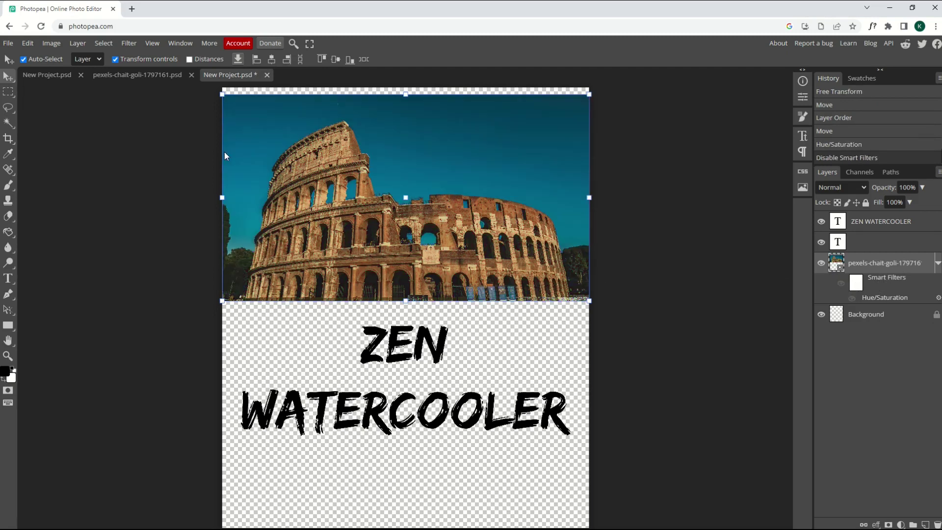
left_click(841, 285)
left_click(841, 285)
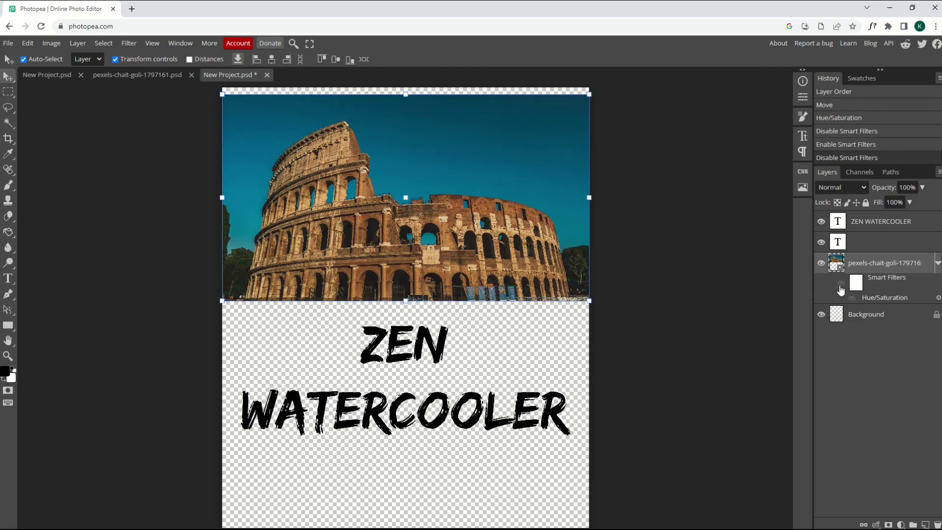
left_click(841, 286)
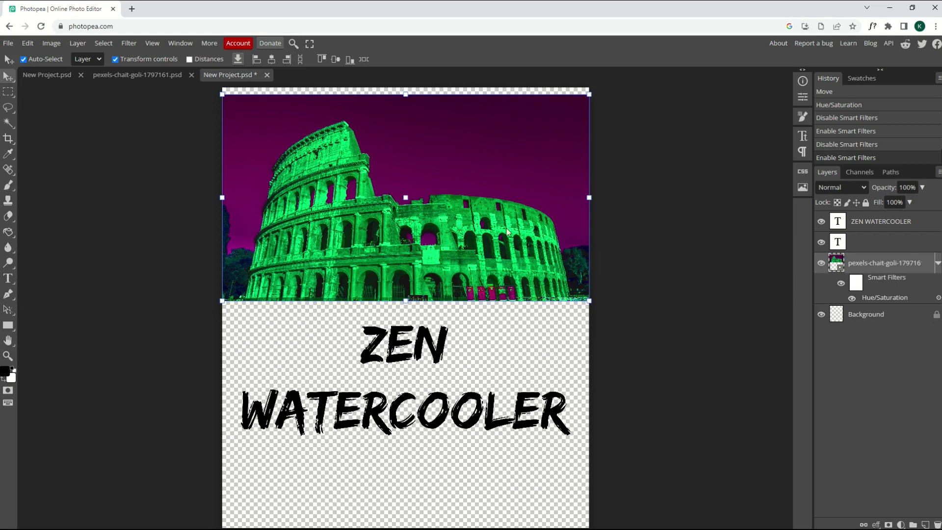
left_click(841, 286)
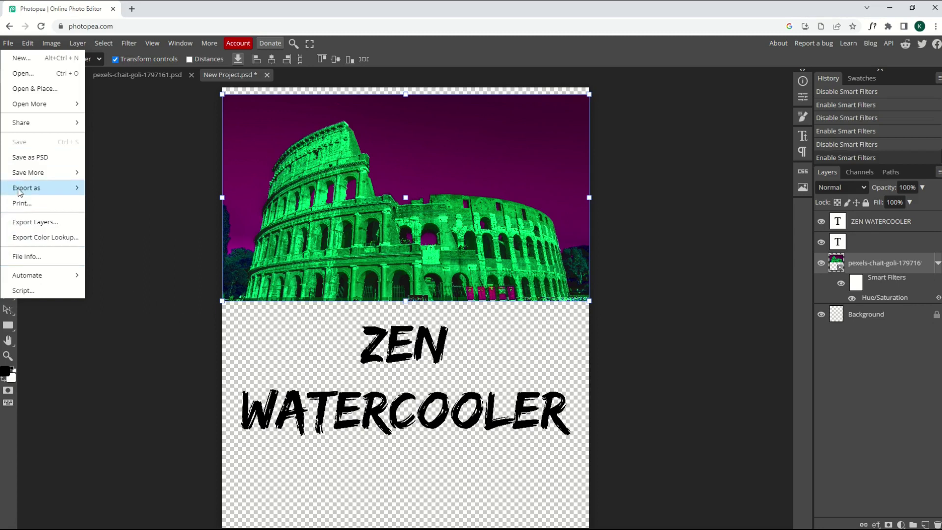
Step: Browse the File > Export as formats and pick PNG
mouse_move(20, 192)
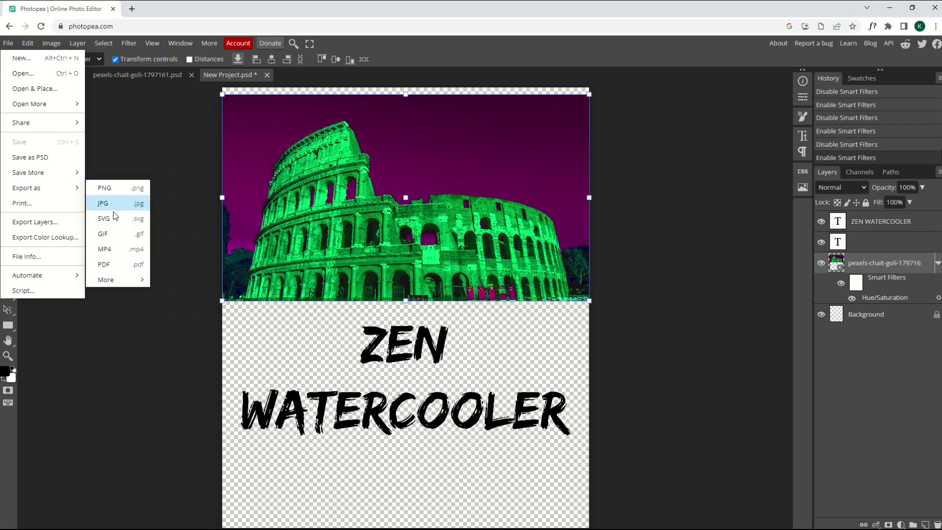
left_click(110, 280)
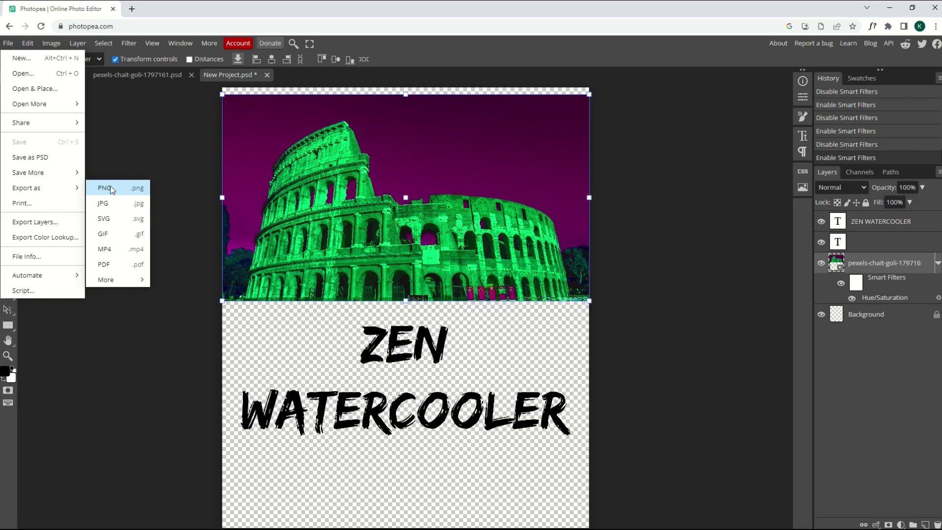